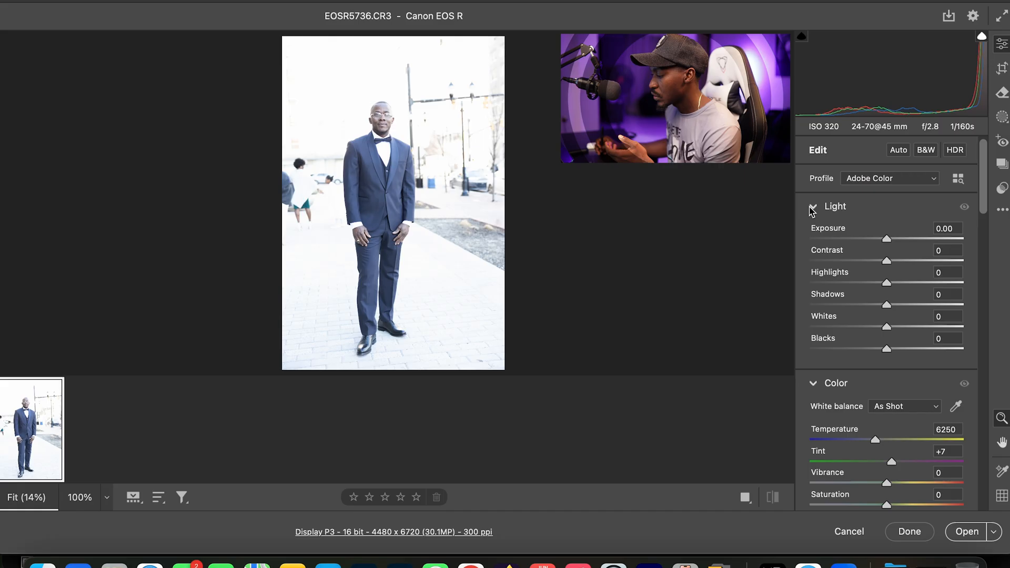
- Set Highlights and Whites to -100 and Dehaze to +50 on the raw photo, and open it for editing
drag(853, 284, 780, 273)
drag(863, 327, 808, 322)
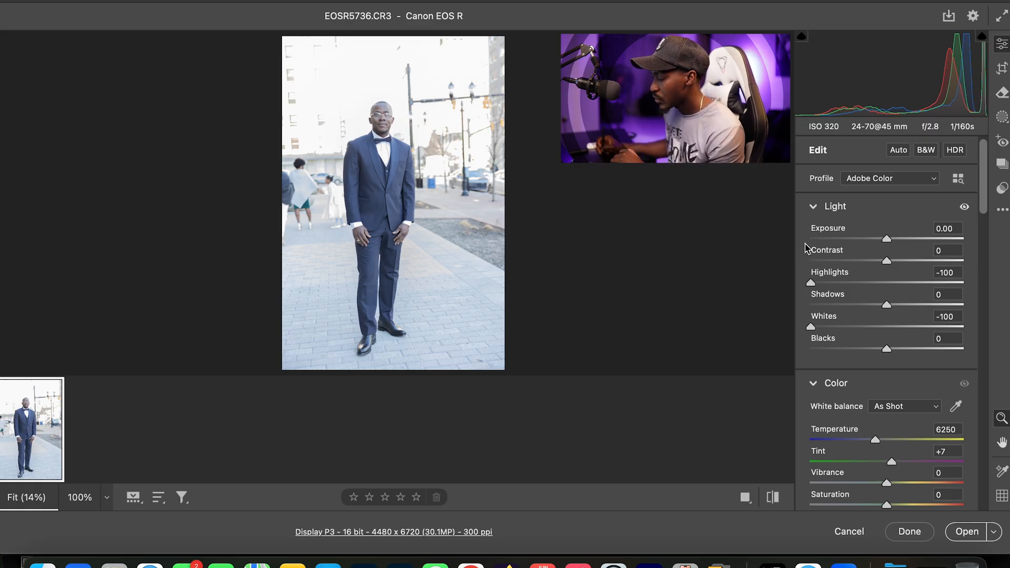
drag(987, 206, 985, 268)
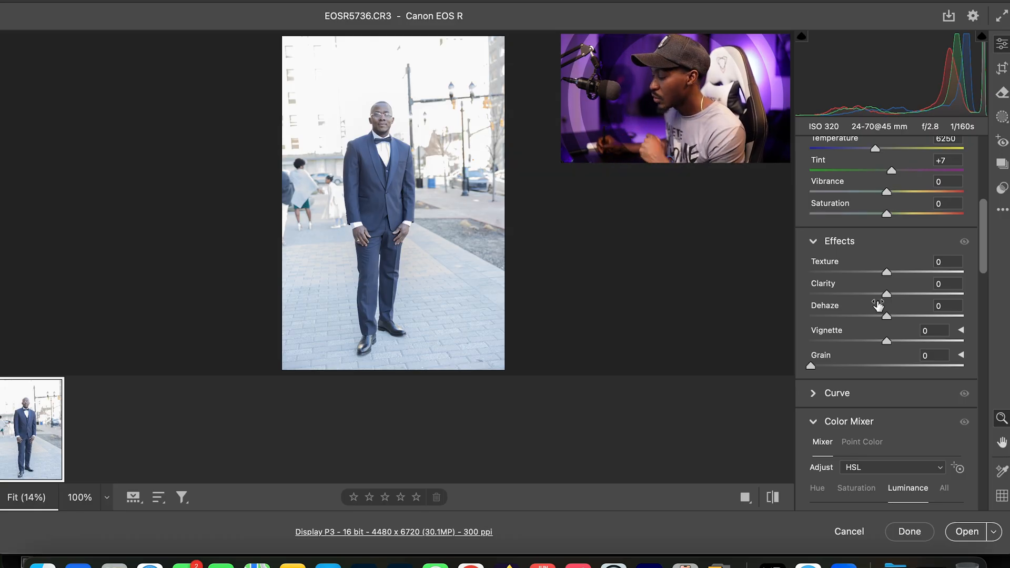
drag(889, 319, 924, 320)
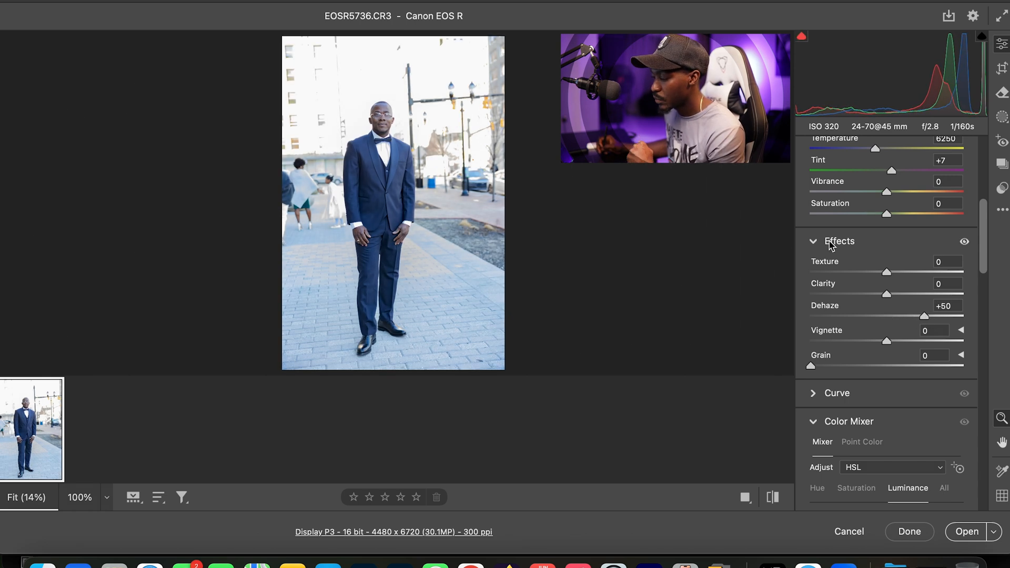
click(965, 532)
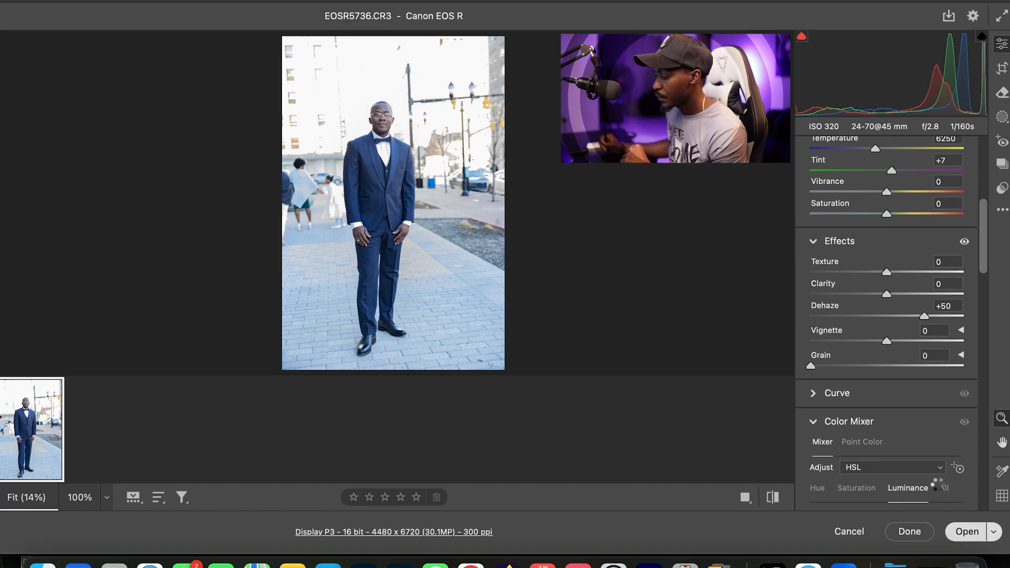
- Duplicate the background layer and set Highlights and Whites to -100 on the copy with the Camera Raw Filter
key(ctrl+j)
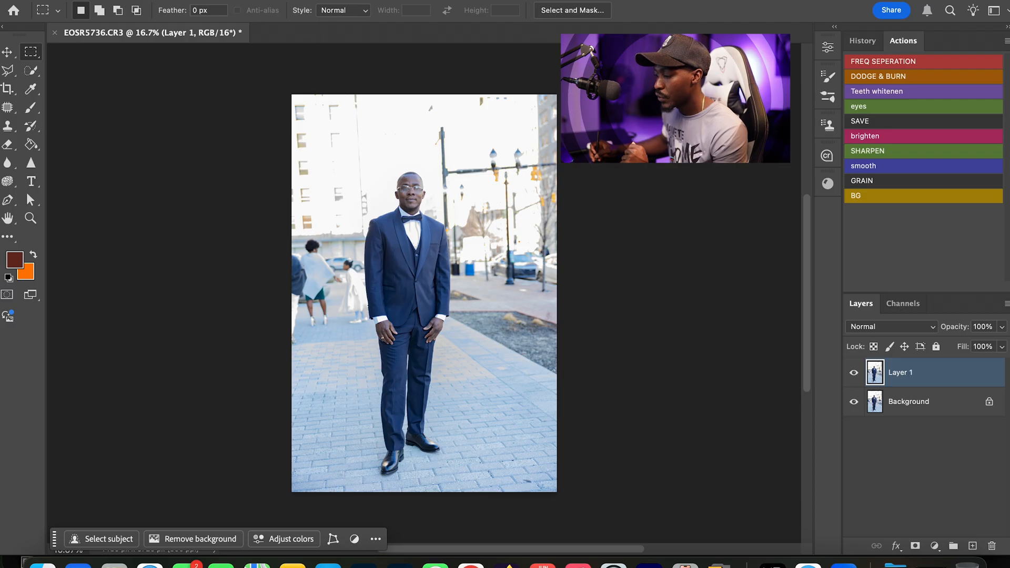
click(342, 1)
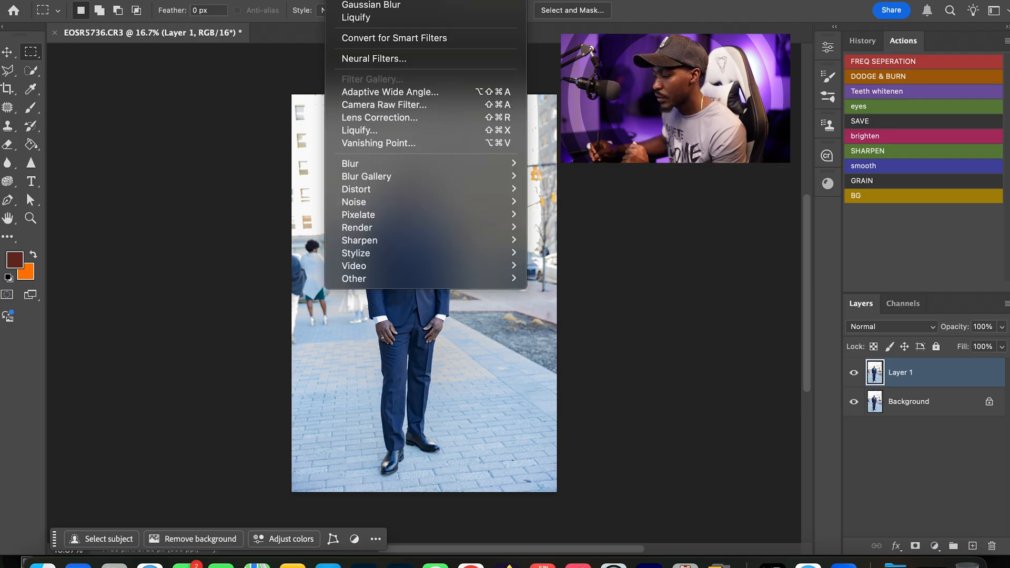
click(379, 105)
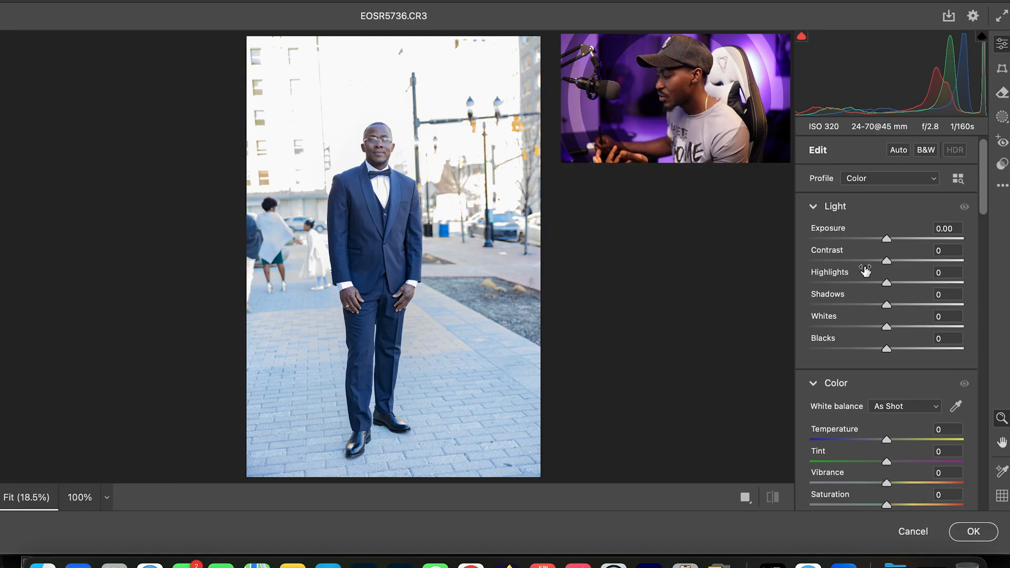
drag(848, 283, 799, 277)
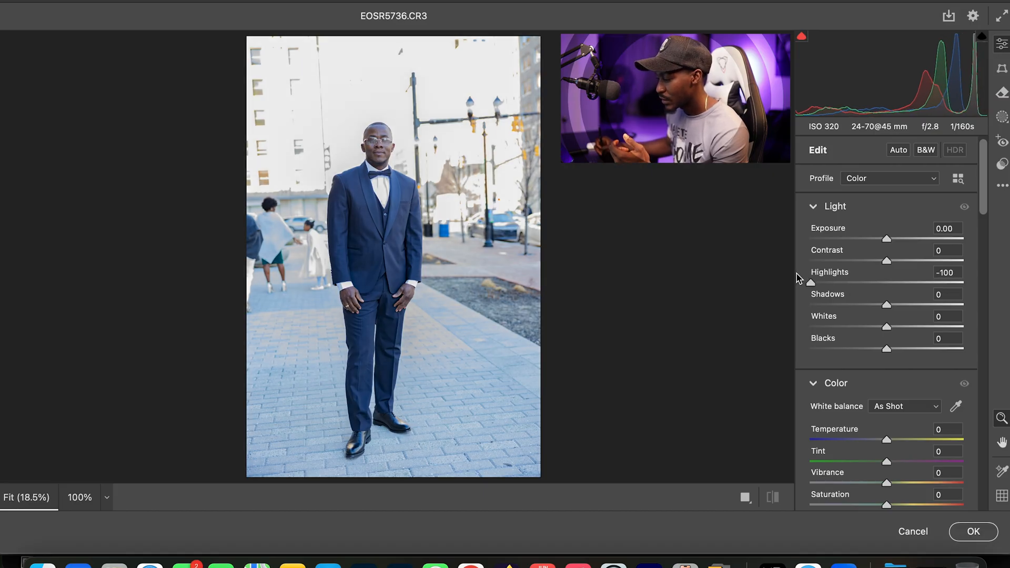
drag(873, 332, 811, 321)
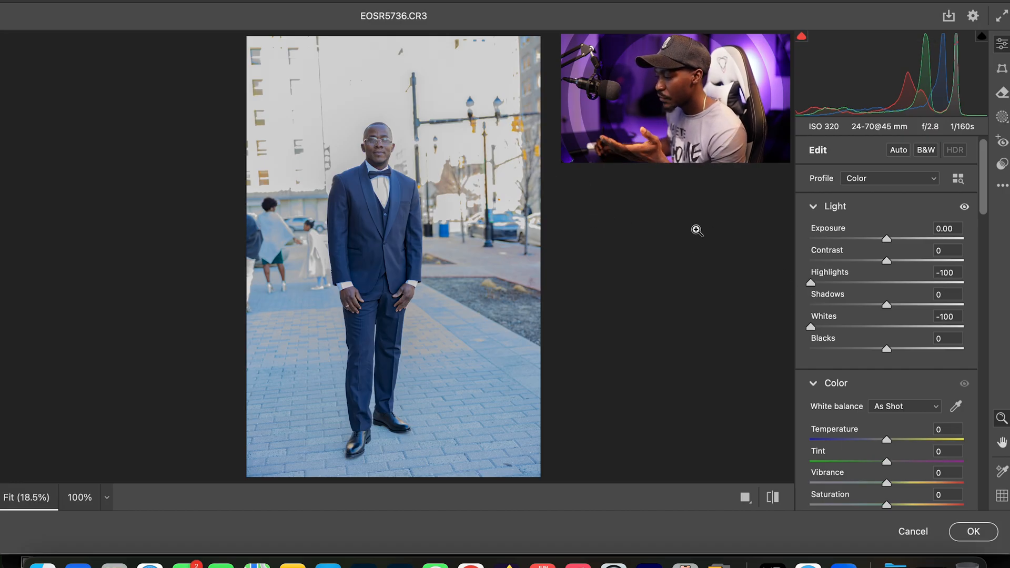
drag(386, 142, 408, 122)
drag(466, 263, 449, 265)
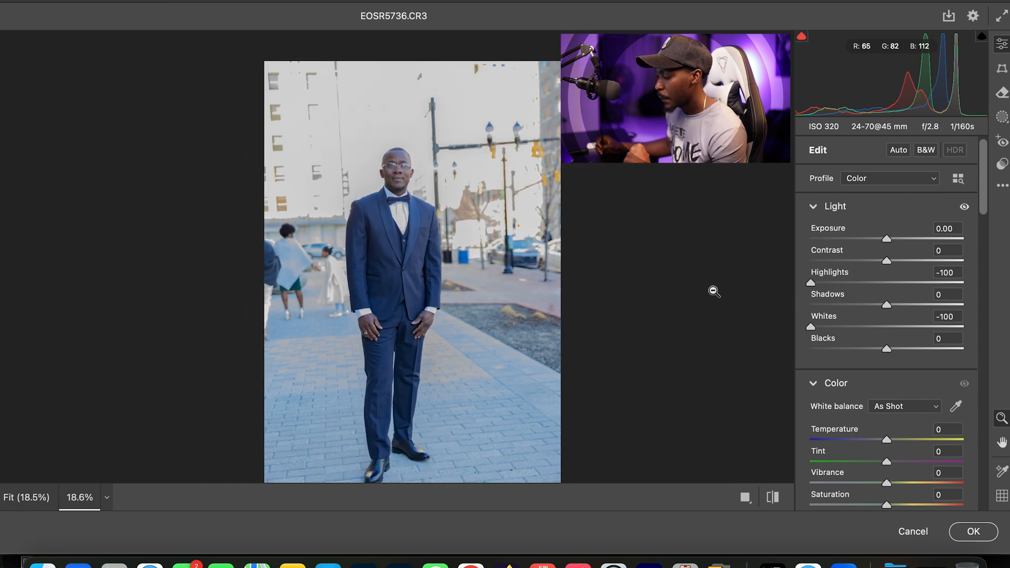
drag(409, 174, 440, 153)
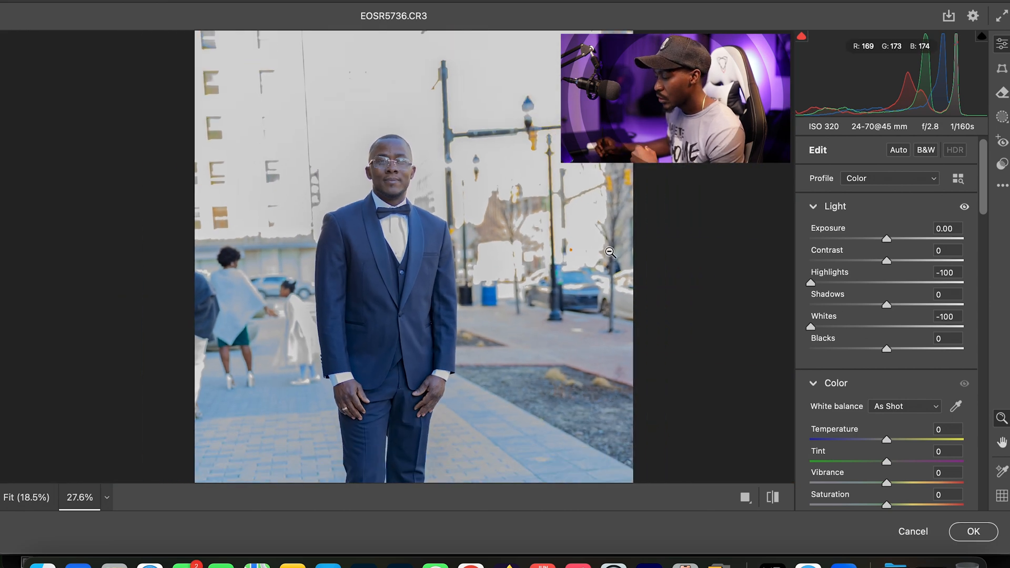
drag(610, 252, 584, 254)
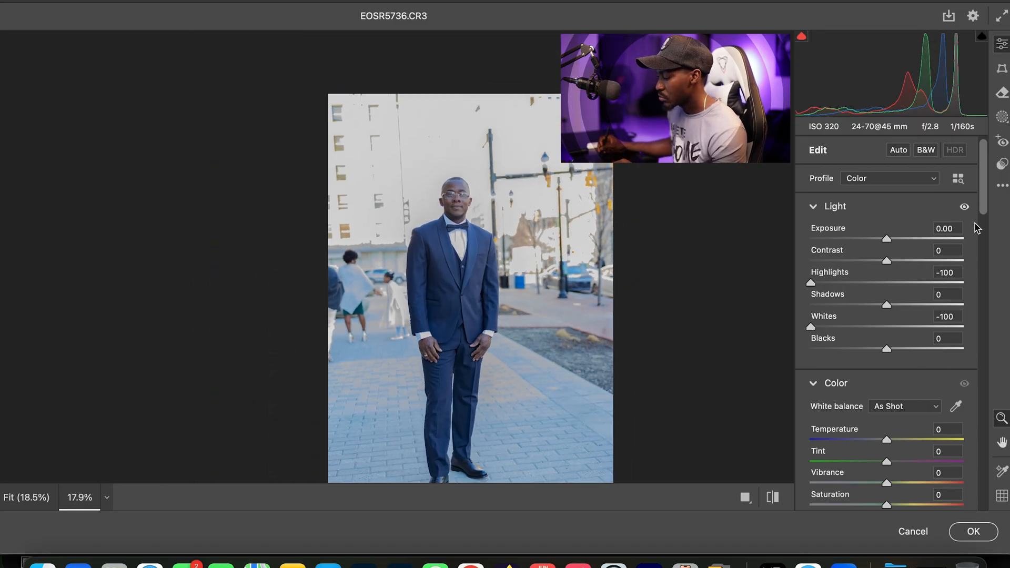
scroll(977, 227, down, 4)
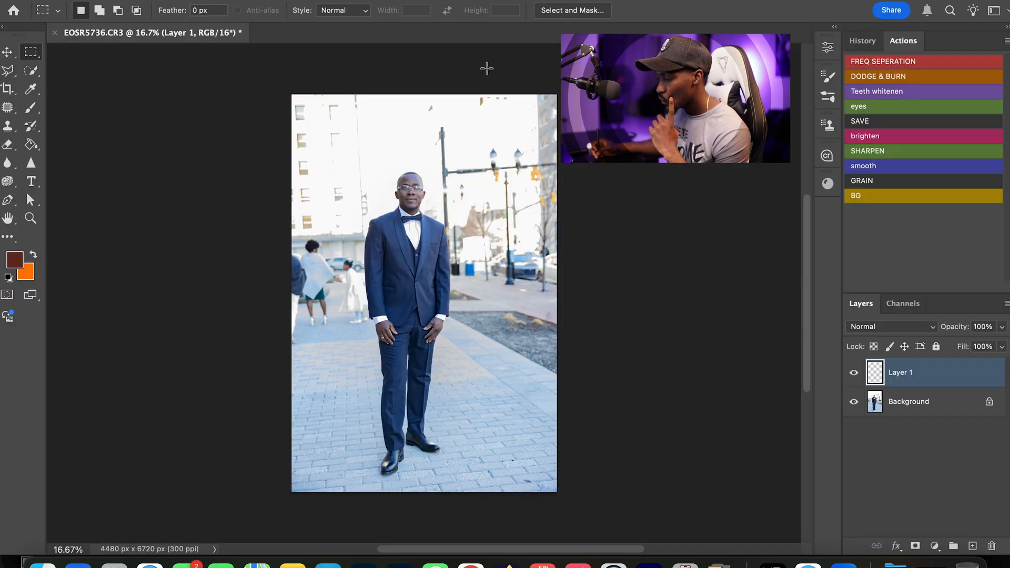
key(z)
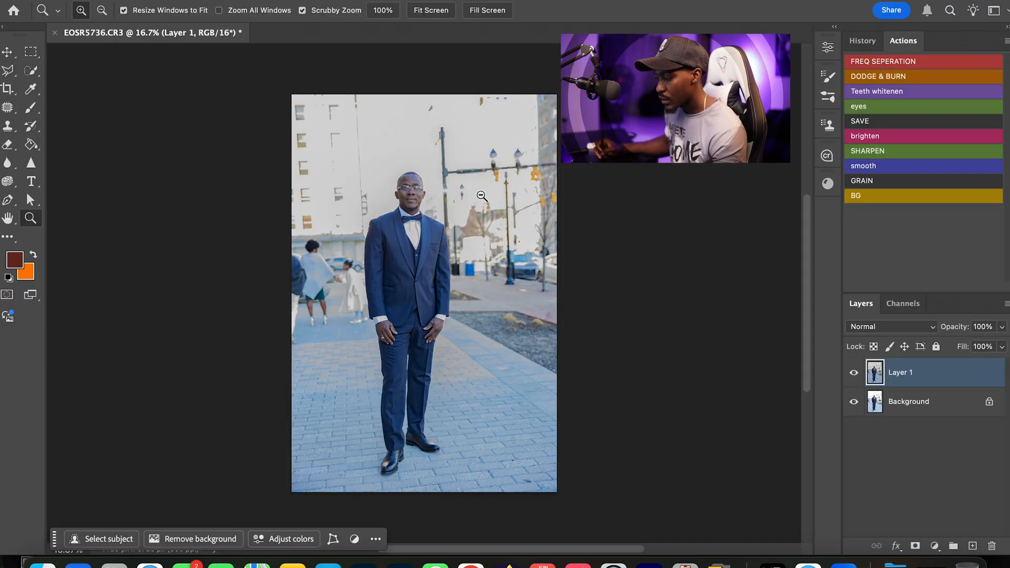
click(477, 184)
key(ctrl+0)
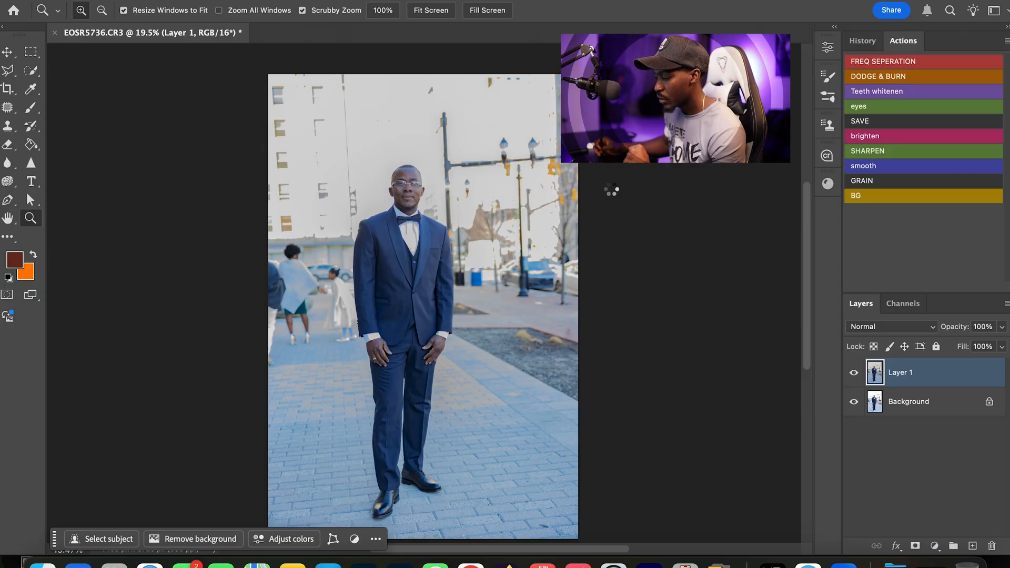
key(ctrl+shift+a)
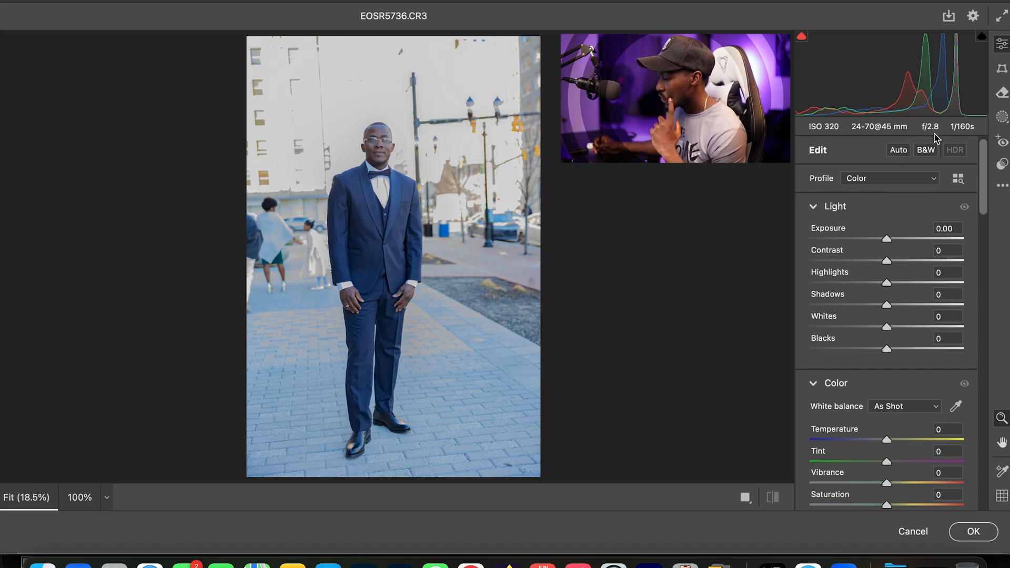
click(919, 533)
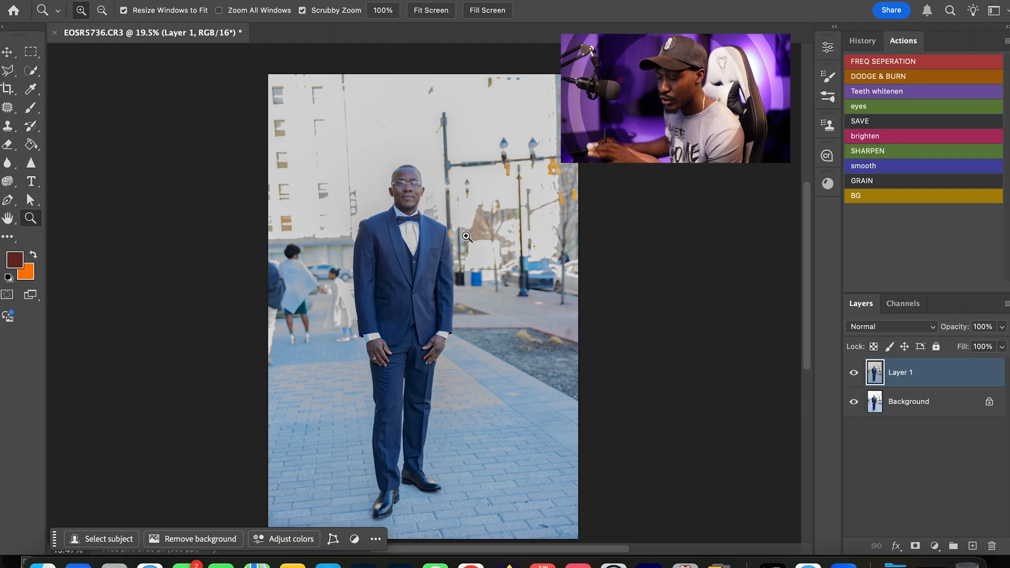
- Merge the adjusted layer into the Background and duplicate the merged result
key(super+e)
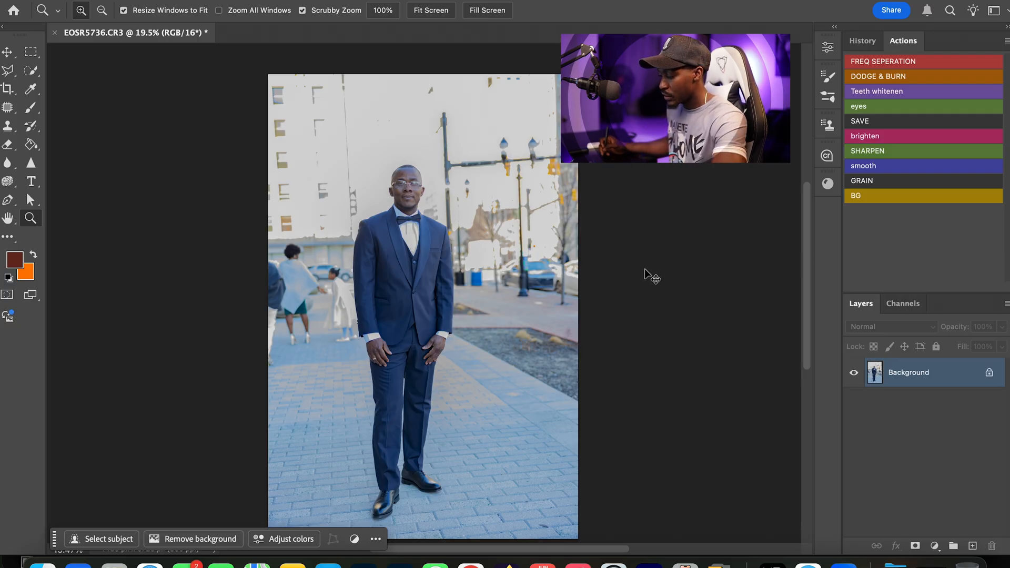
key(super+j)
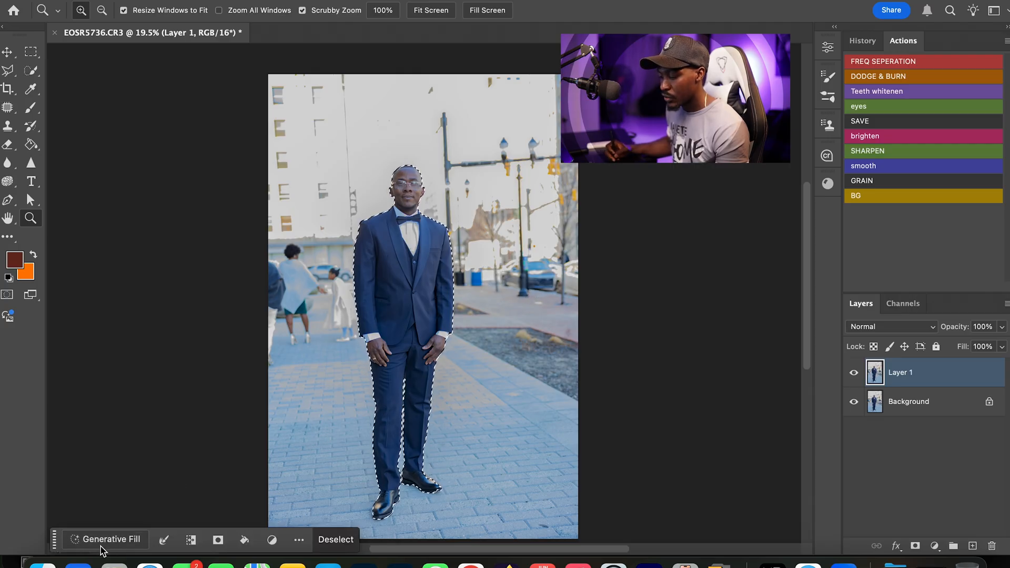
- Cut everything around the man onto its own layer using an inverted subject selection, and place that layer below his cutout
key(m)
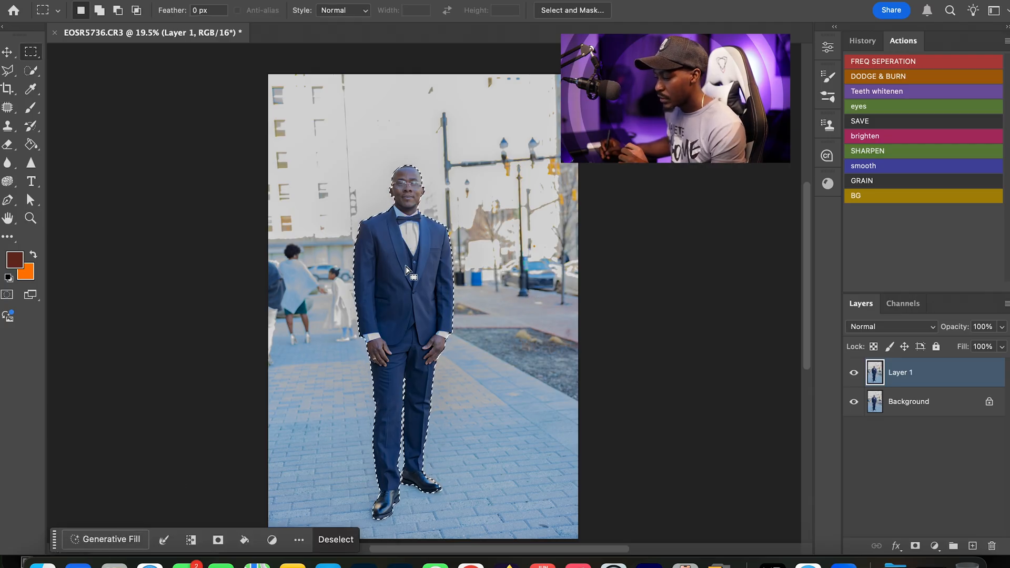
right_click(405, 267)
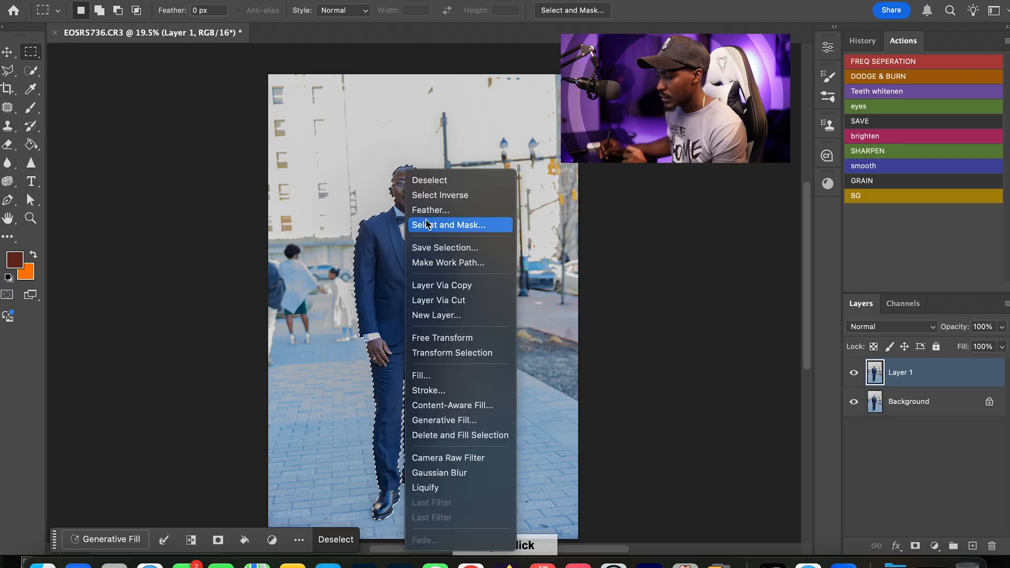
click(440, 195)
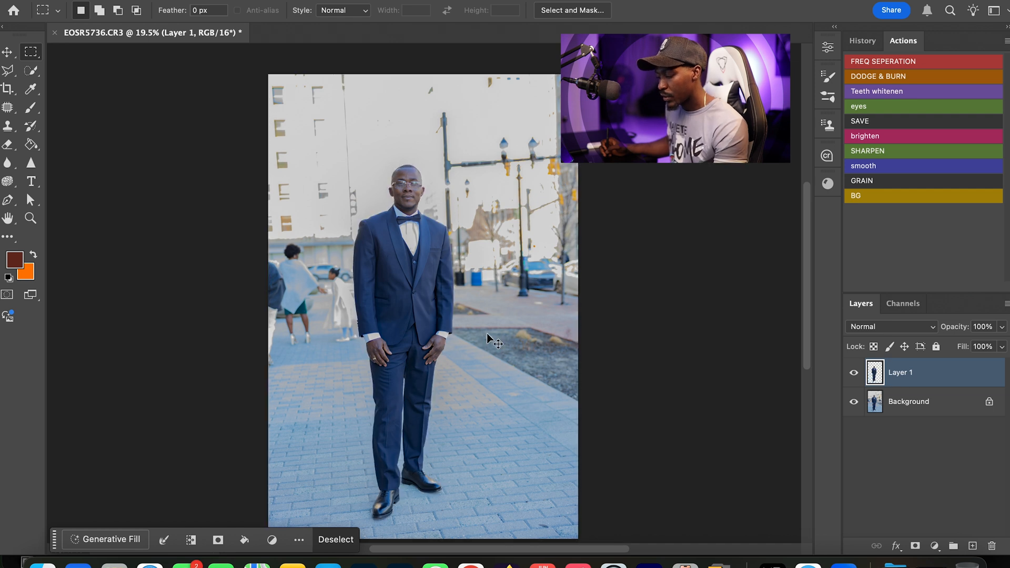
key(ctrl+shift+j)
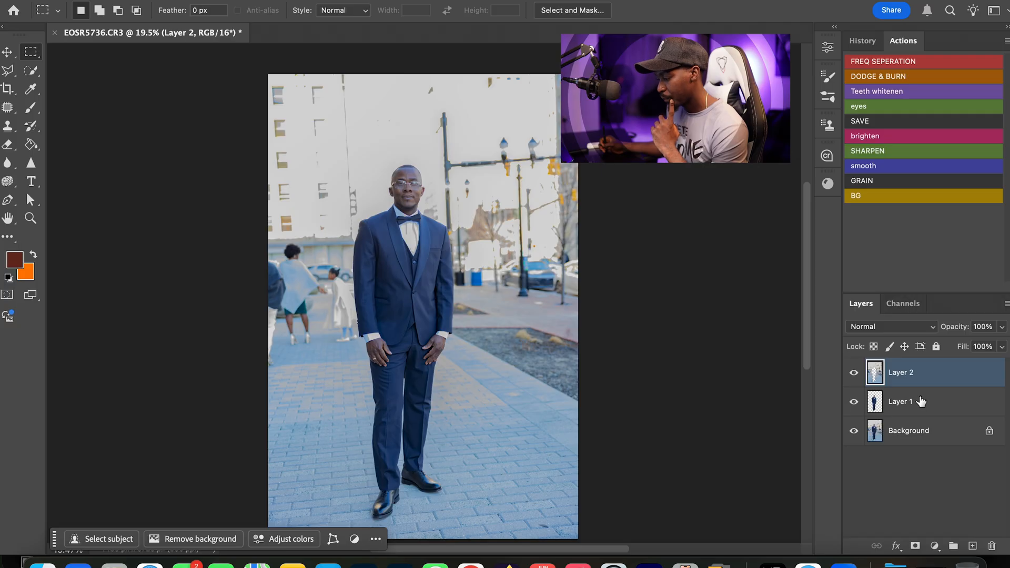
drag(925, 375, 923, 415)
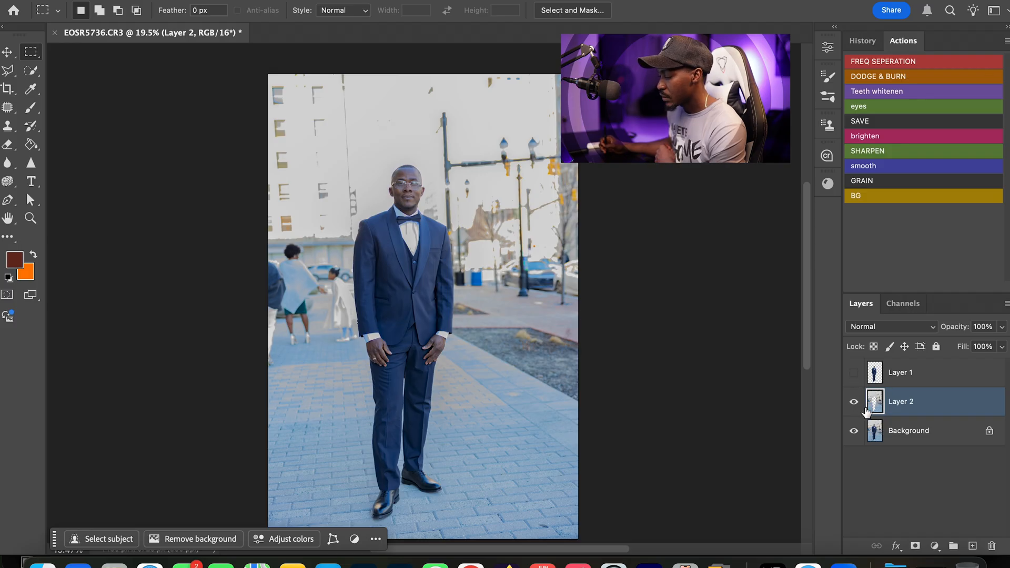
- With Layer 1 and the Background hidden, load the man's outline from Layer 1 as a selection and expand it by 7 pixels
click(854, 431)
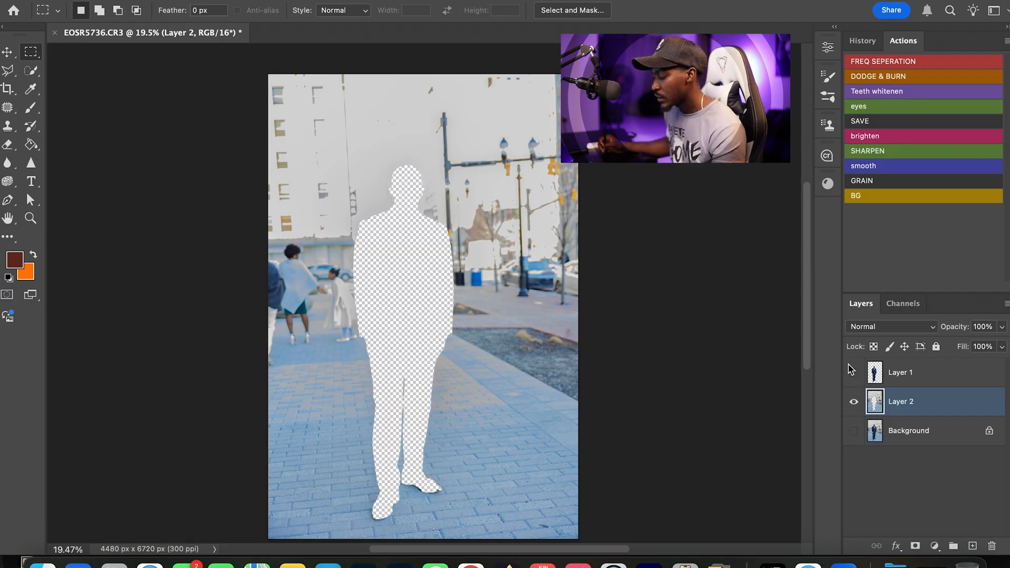
super+click(876, 378)
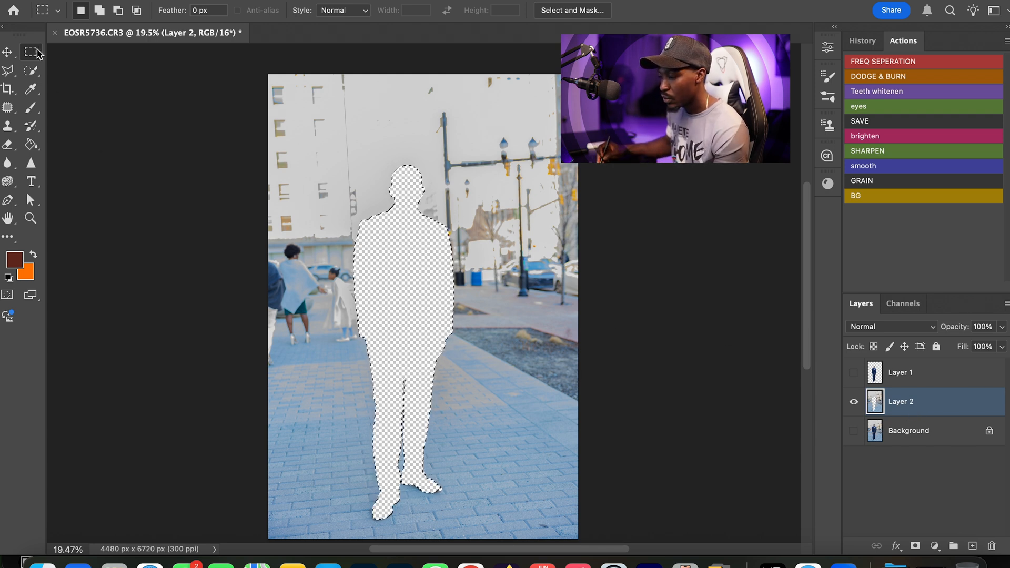
key(shift)
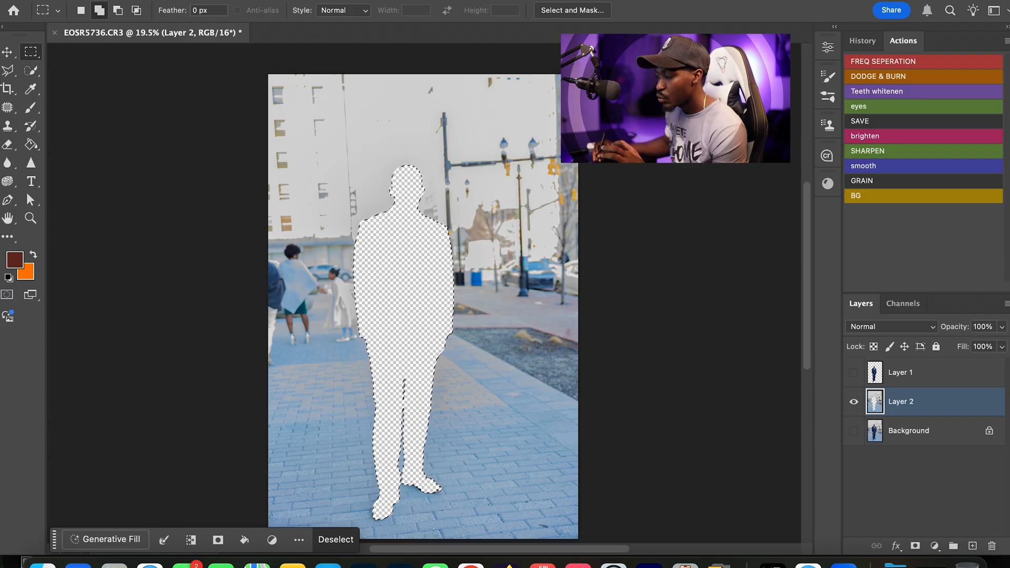
click(303, 0)
mouse_move(448, 182)
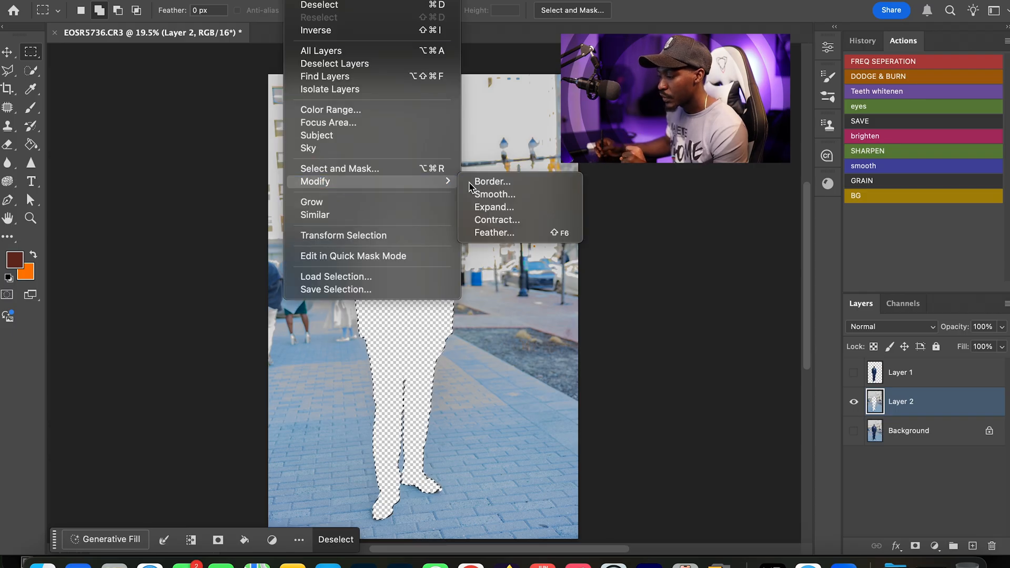
click(494, 207)
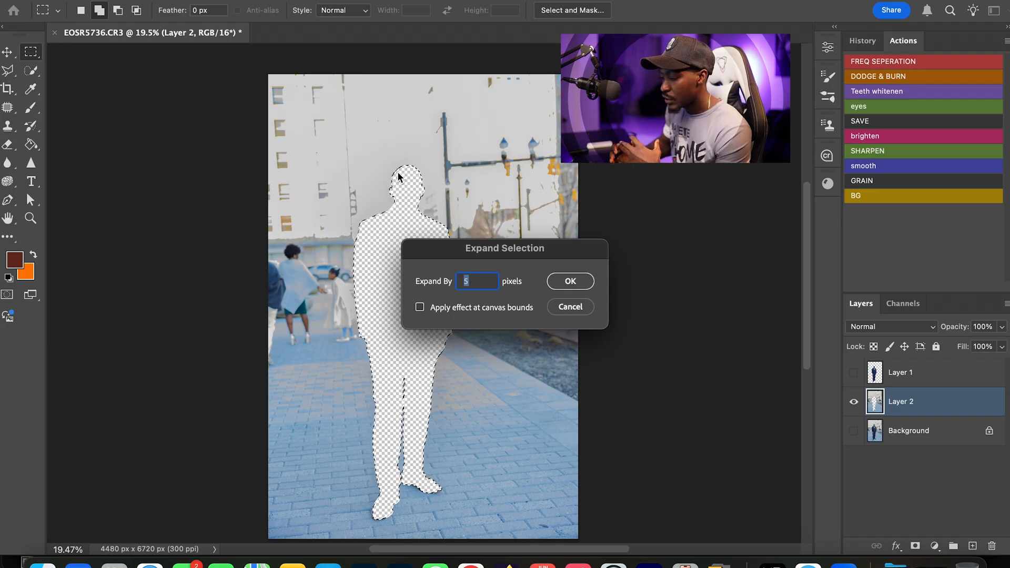
text(7)
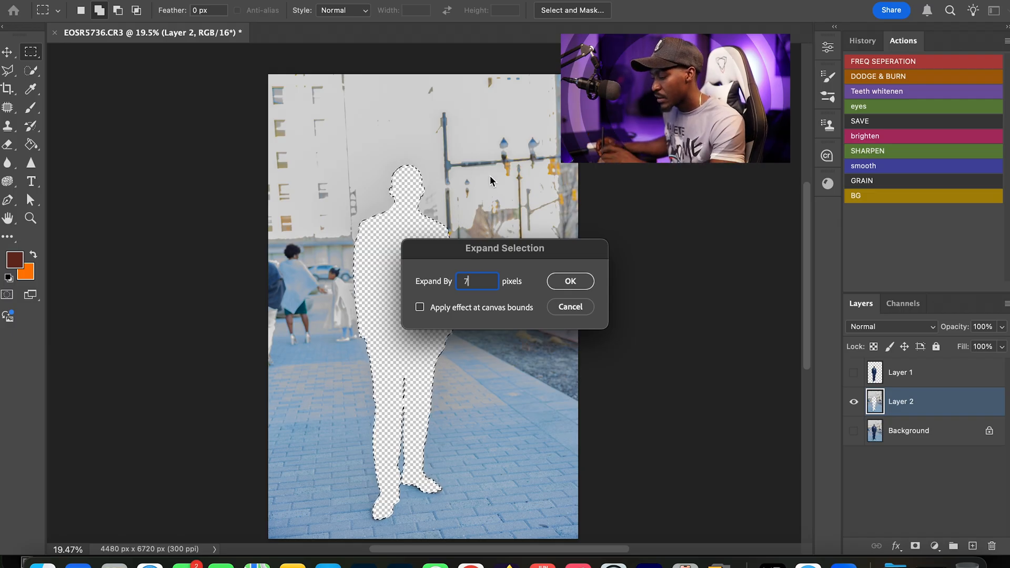
click(569, 283)
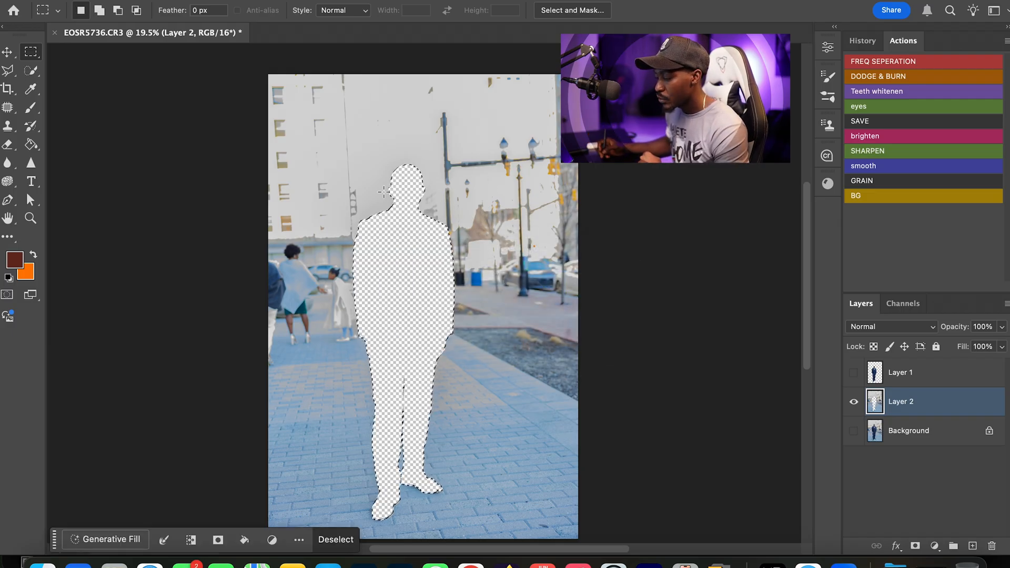
- Fill the man-shaped gap using Content-Aware Fill output to a new layer, and show Layer 1 again
right_click(401, 279)
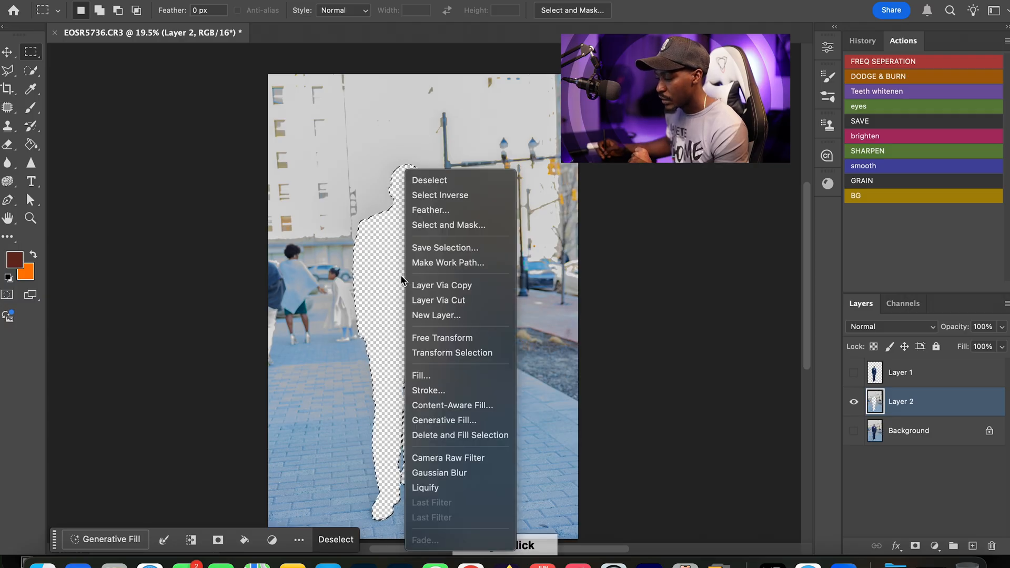
click(437, 407)
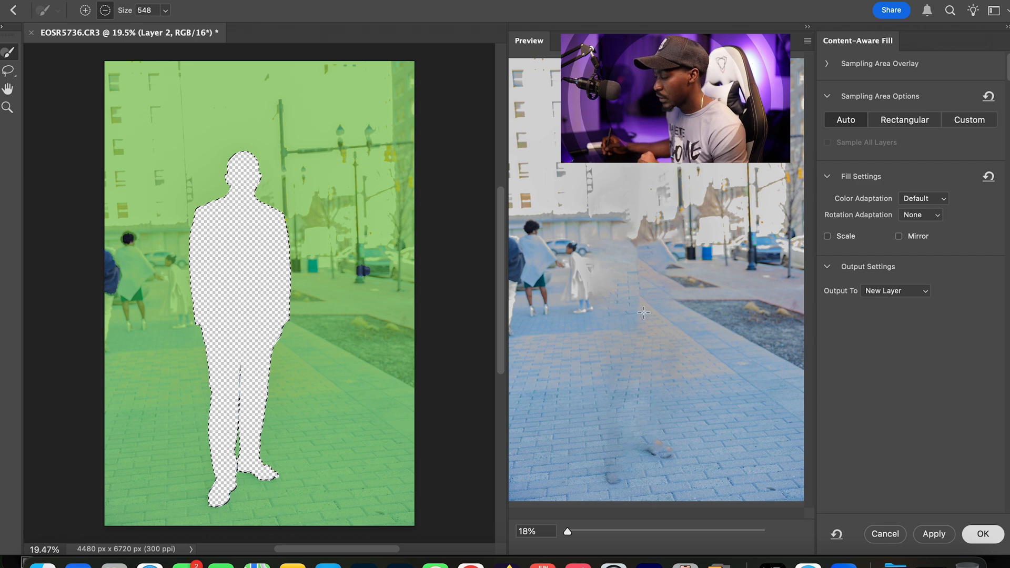
key(Return)
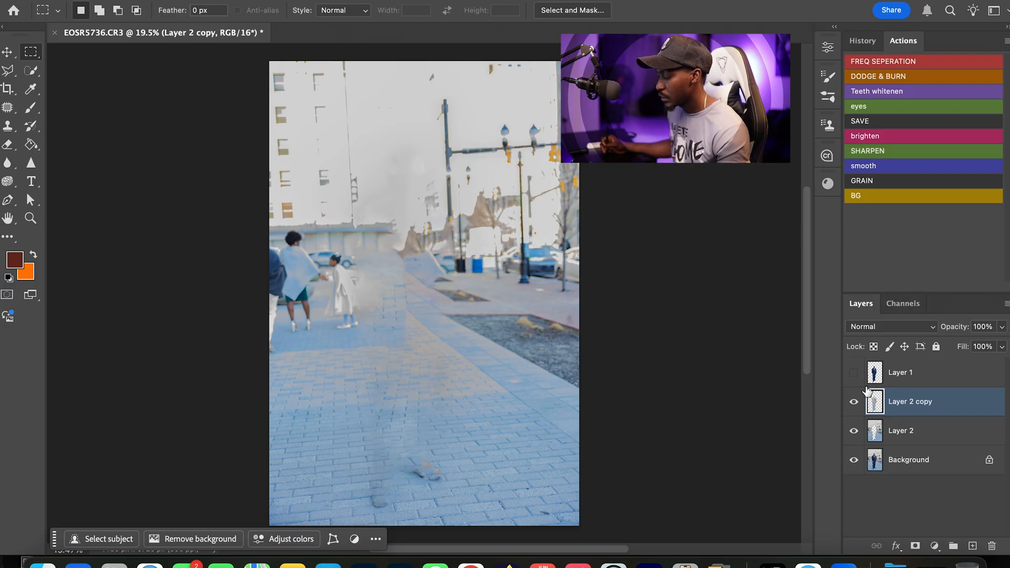
click(854, 375)
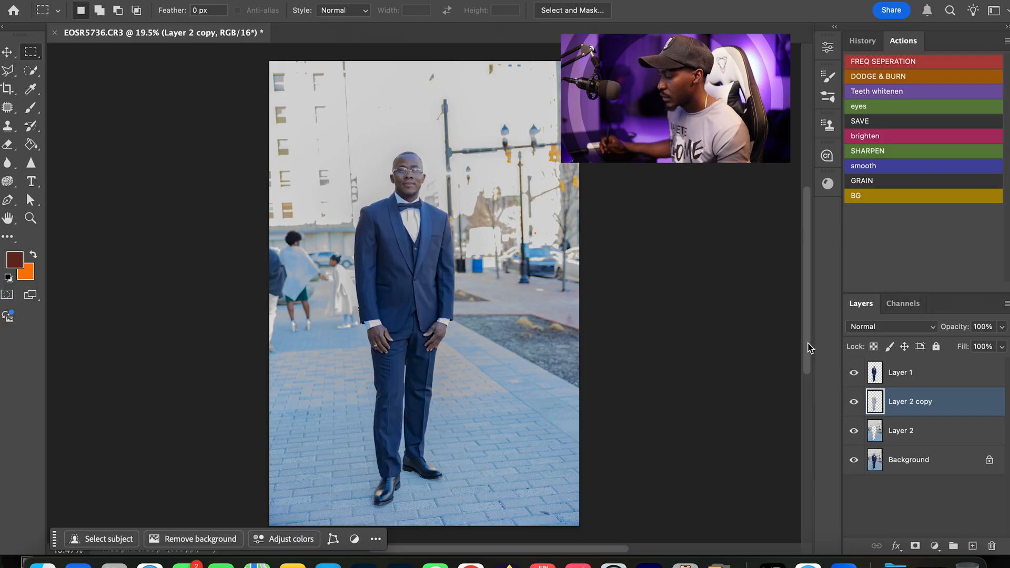
- Check the filled background with Layer 1 briefly hidden, and merge Layer 2 copy with Layer 2
shift+click(916, 432)
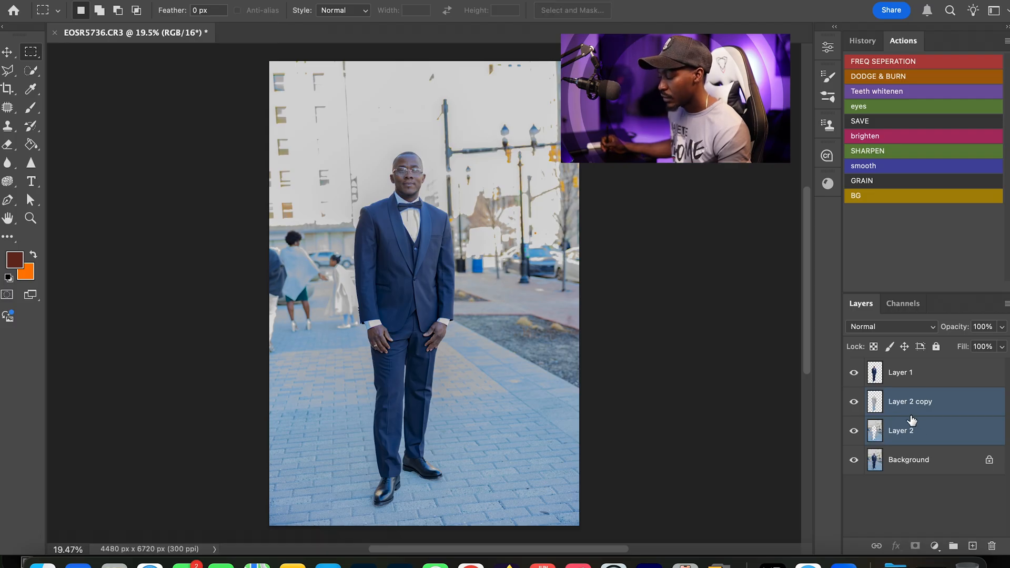
click(896, 374)
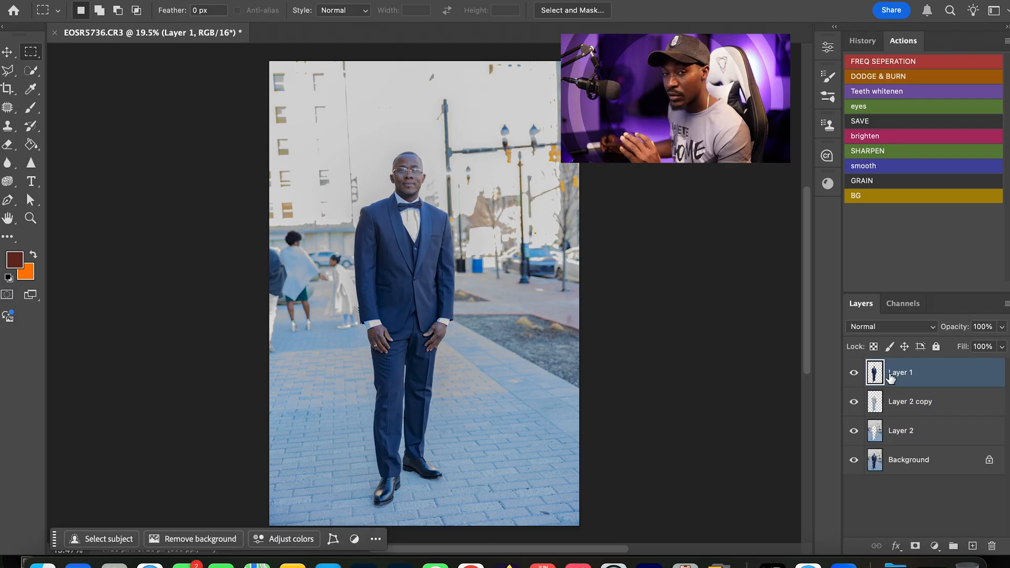
click(927, 413)
shift+click(928, 429)
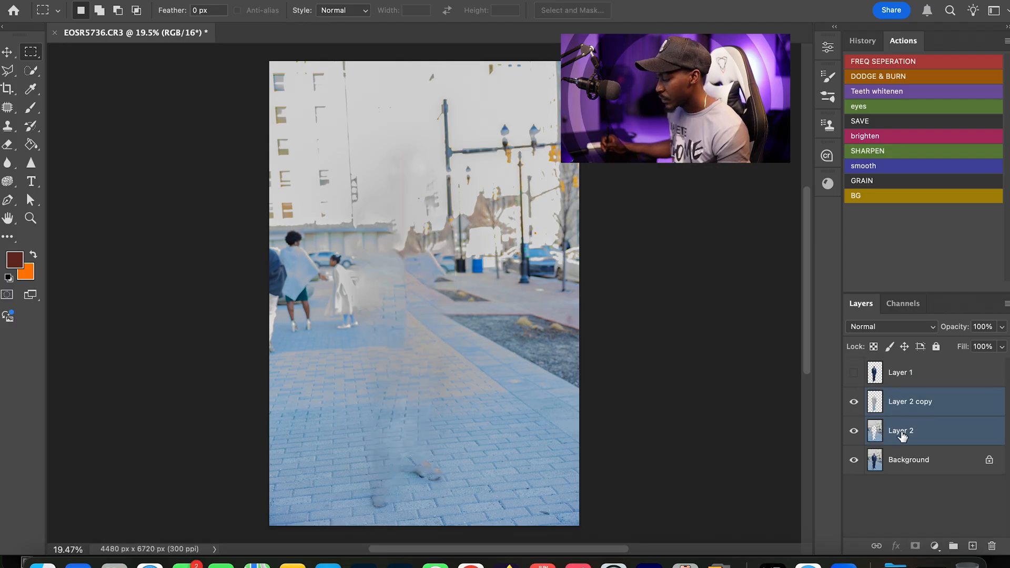
click(854, 374)
right_click(928, 415)
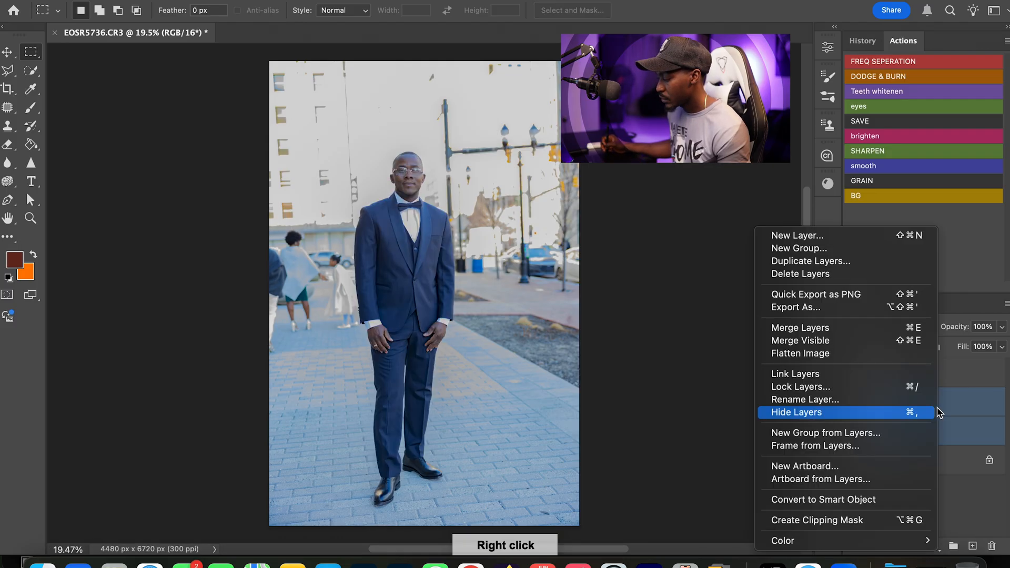
click(826, 331)
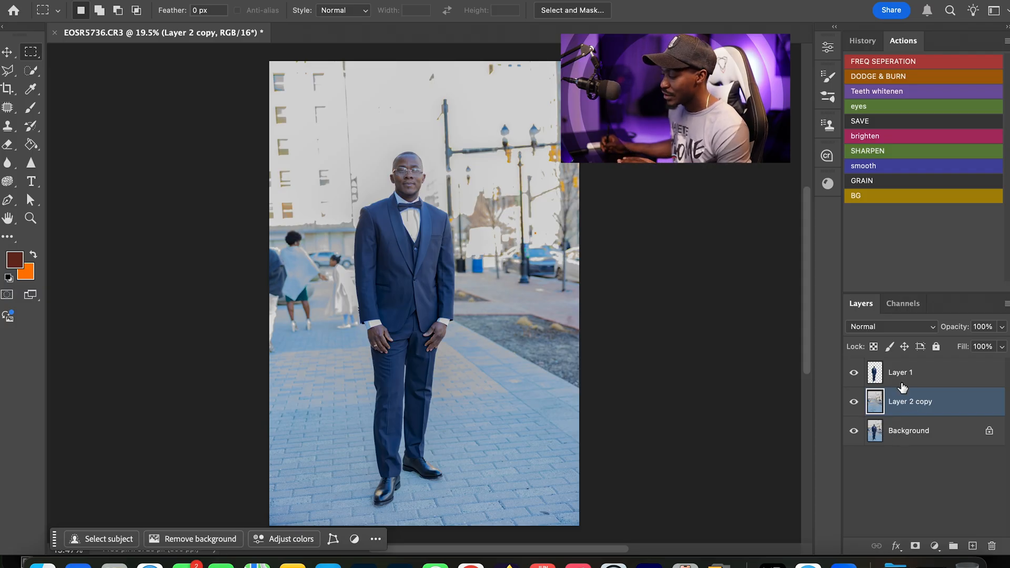
- On the merged Layer 2 copy, outline the pedestrians to the left of the man with the Patch Tool
click(901, 377)
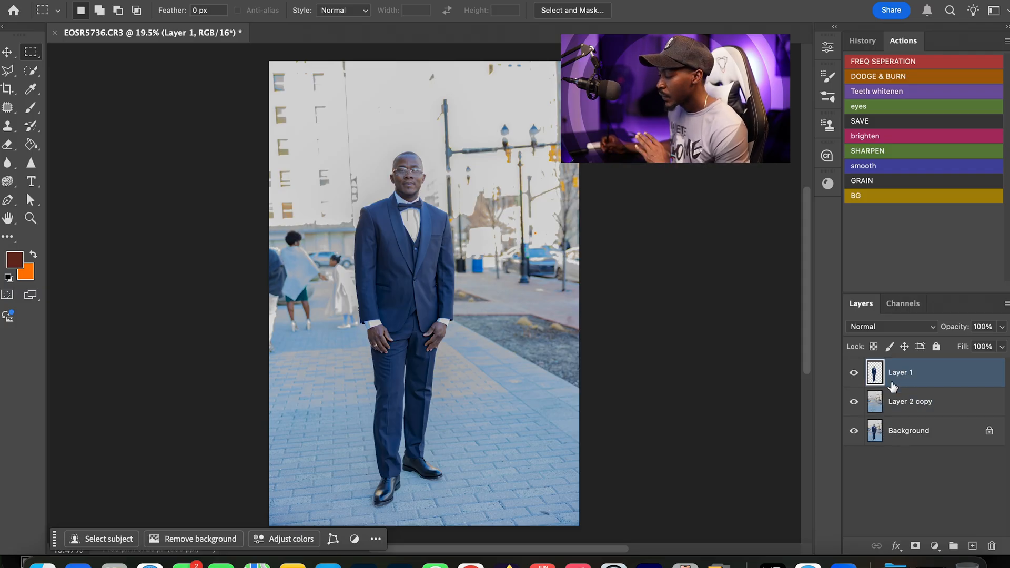
click(907, 403)
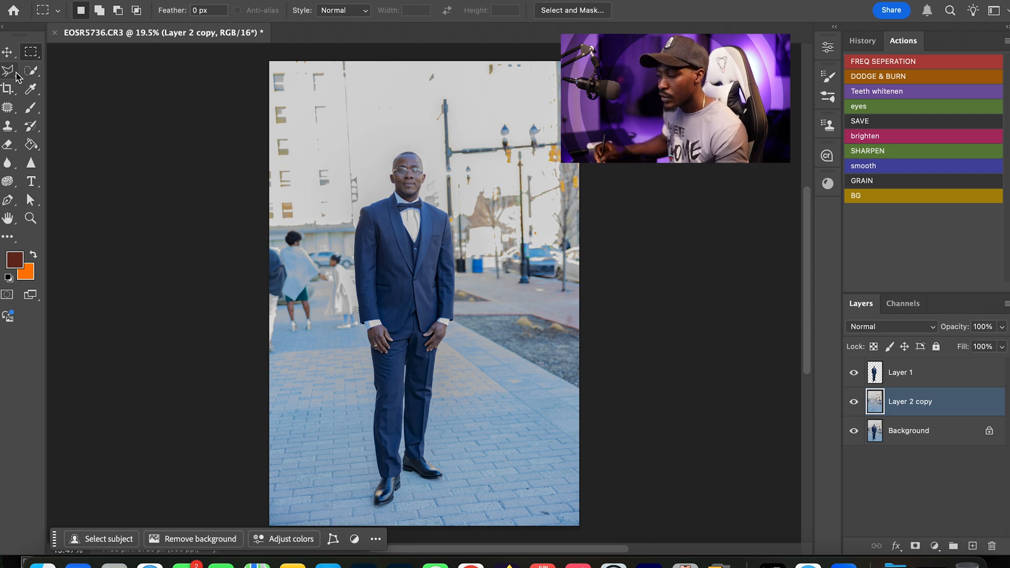
click(8, 107)
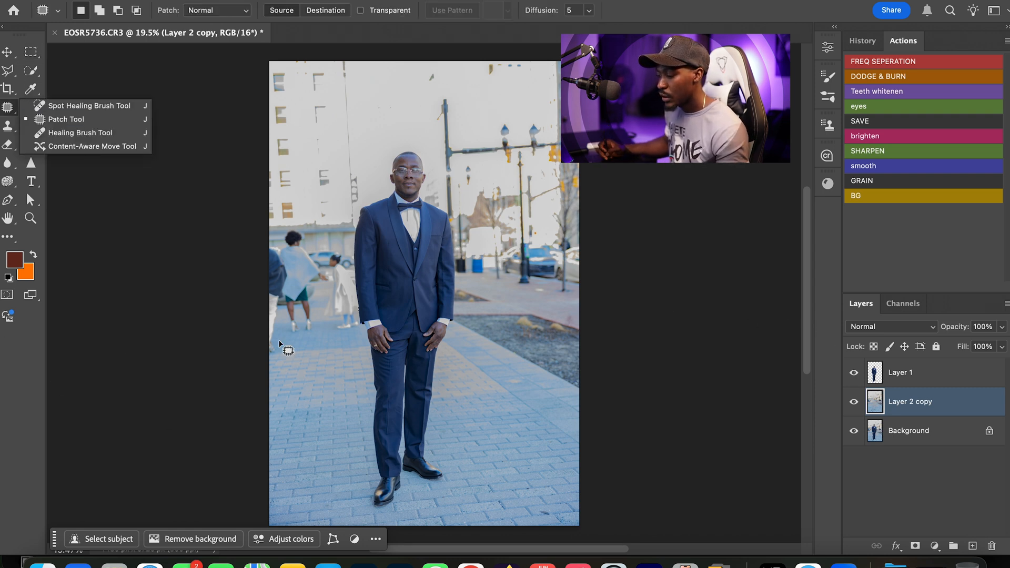
mouse_move(255, 360)
mouse_down()
mouse_move(327, 359)
mouse_move(359, 343)
mouse_move(368, 305)
mouse_move(358, 245)
mouse_up()
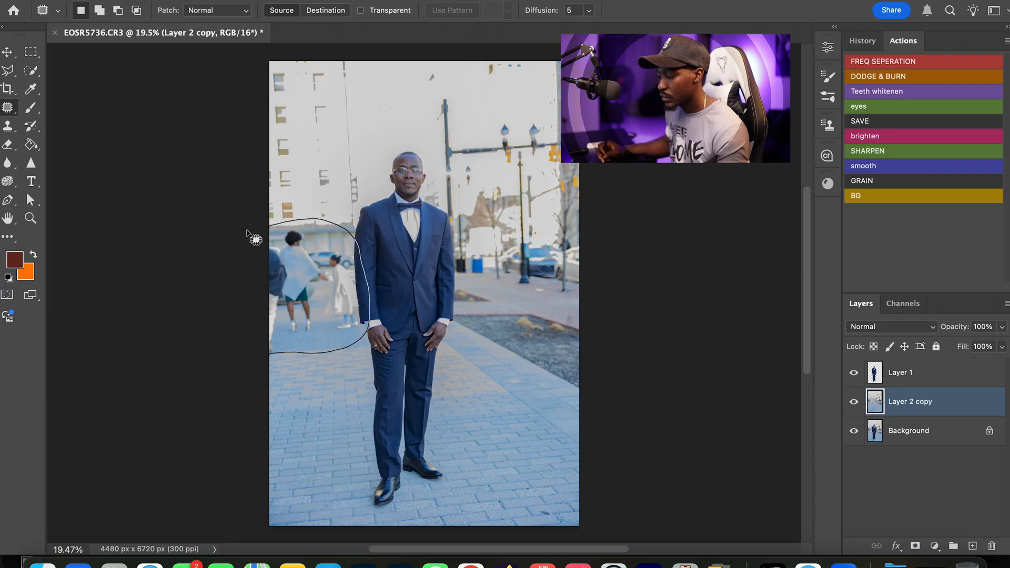
drag(254, 234, 252, 235)
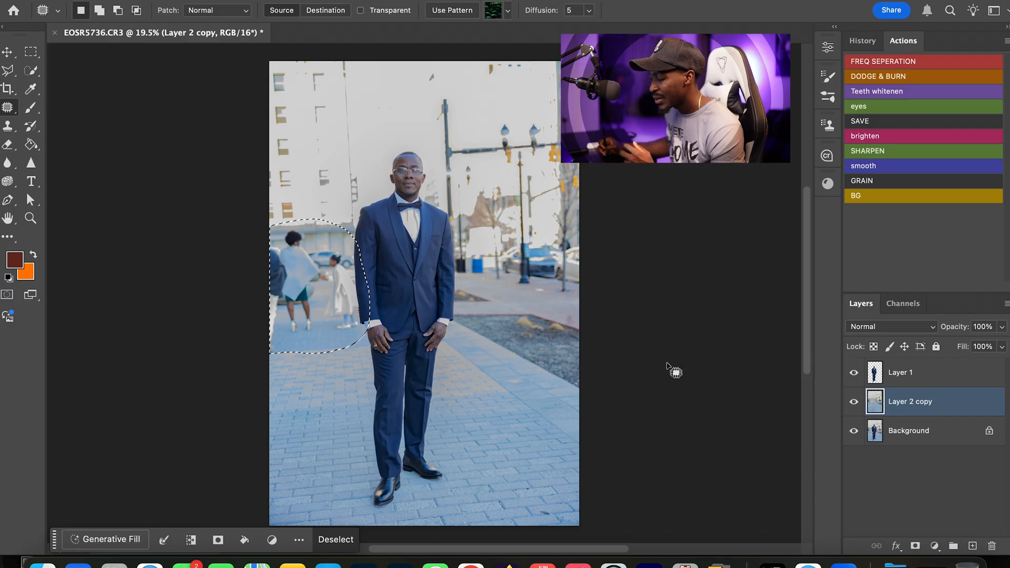
- Replace the outlined pedestrians using Generative Fill with the prompt "." and choose the third variation
click(98, 540)
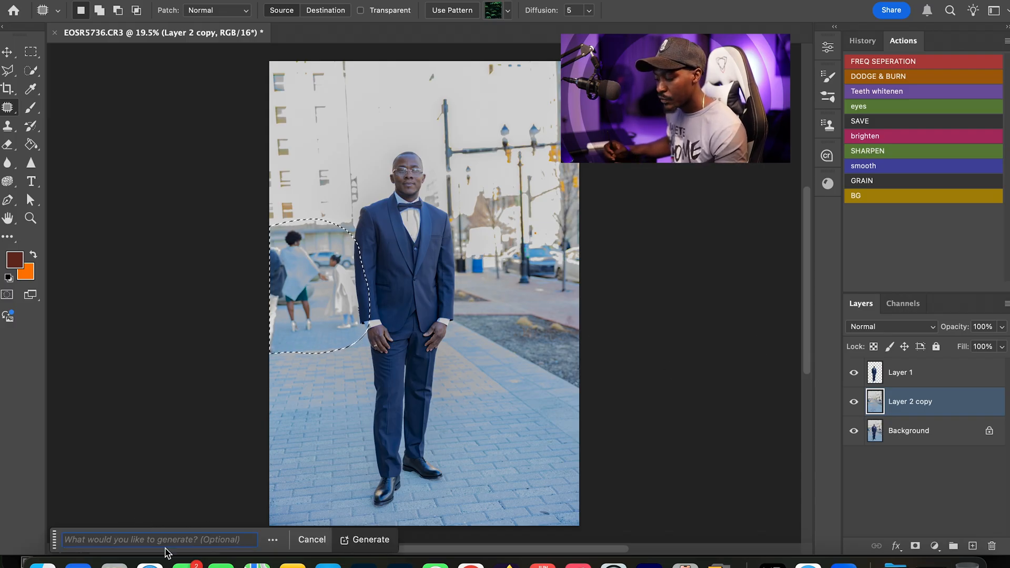
text(.)
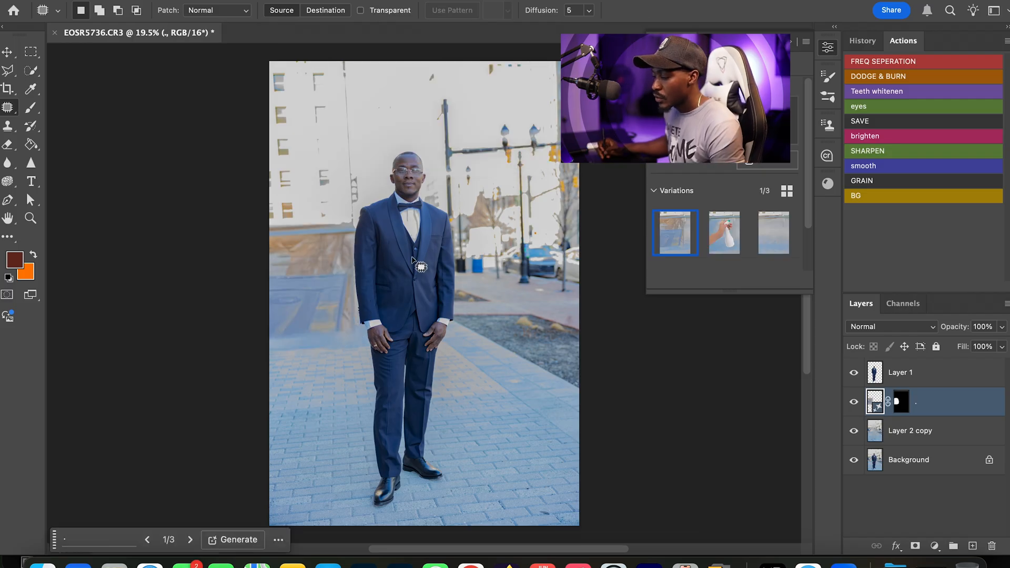
click(722, 240)
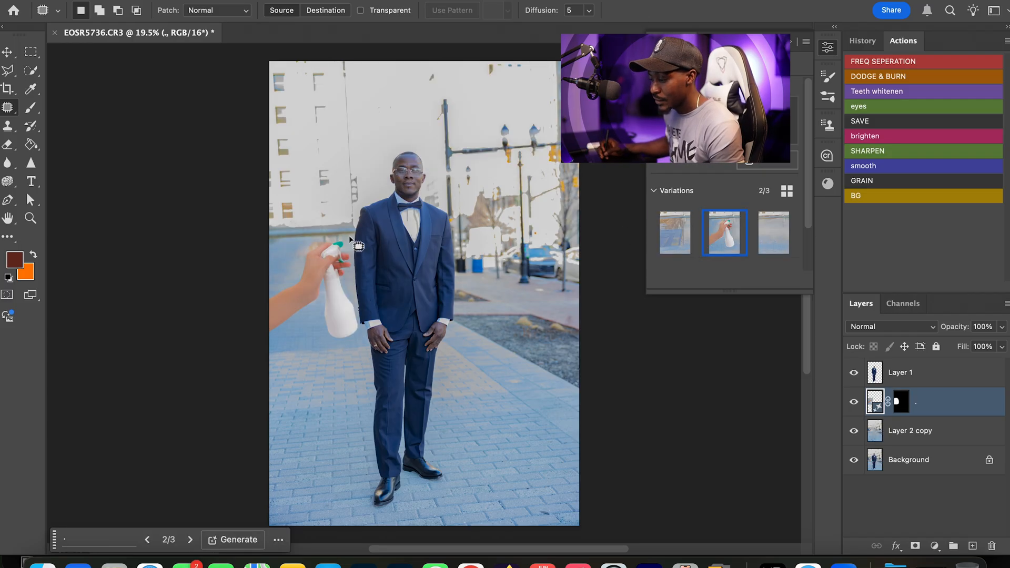
click(766, 241)
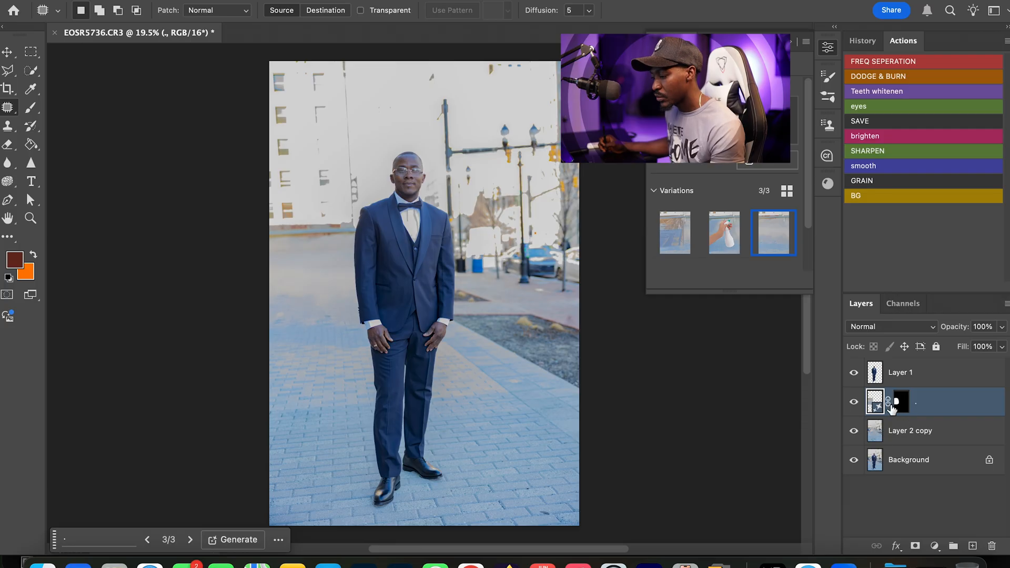
- Merge the generated fill layer with Layer 2 copy
shift+click(923, 431)
right_click(935, 436)
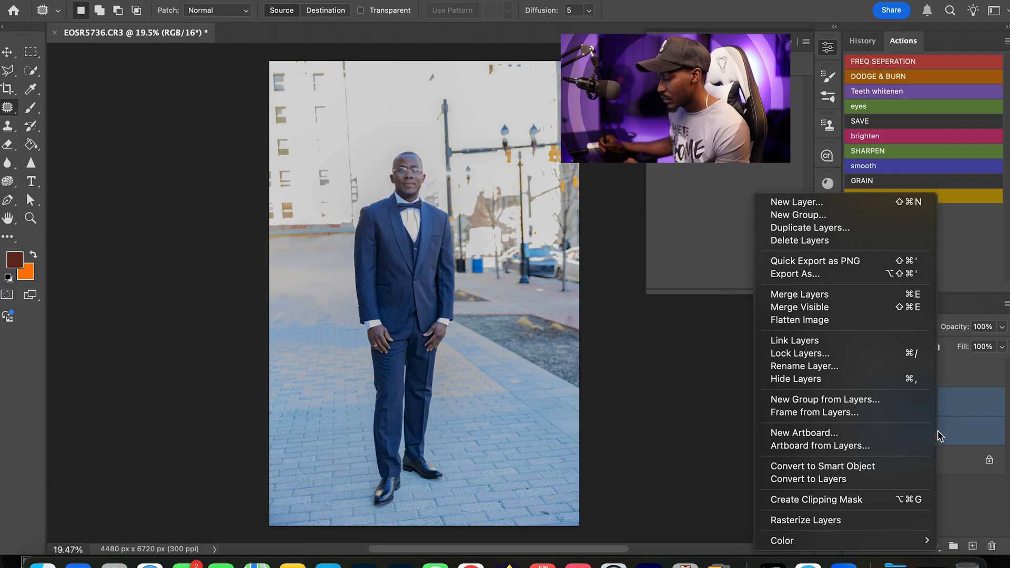
click(954, 421)
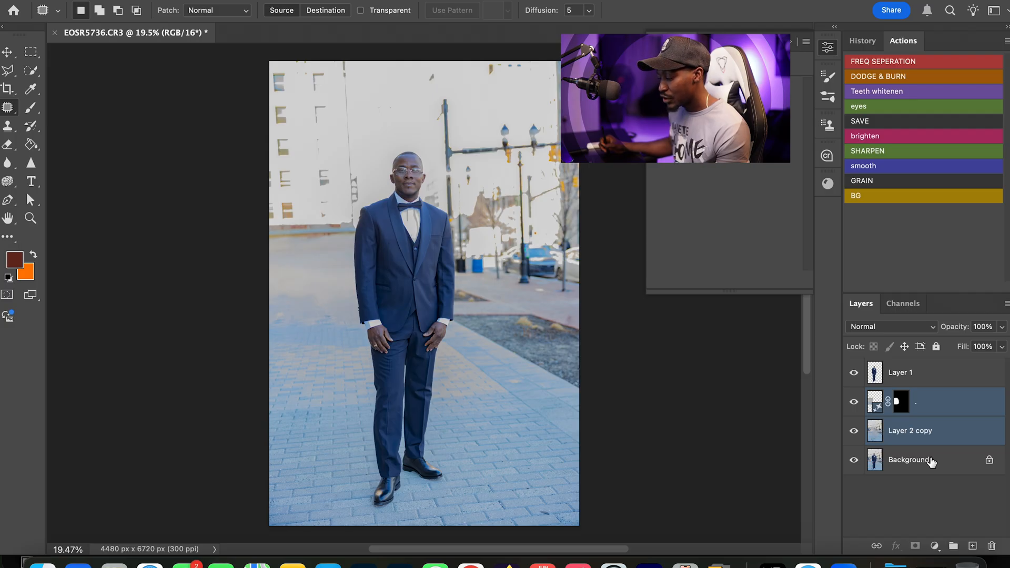
right_click(935, 431)
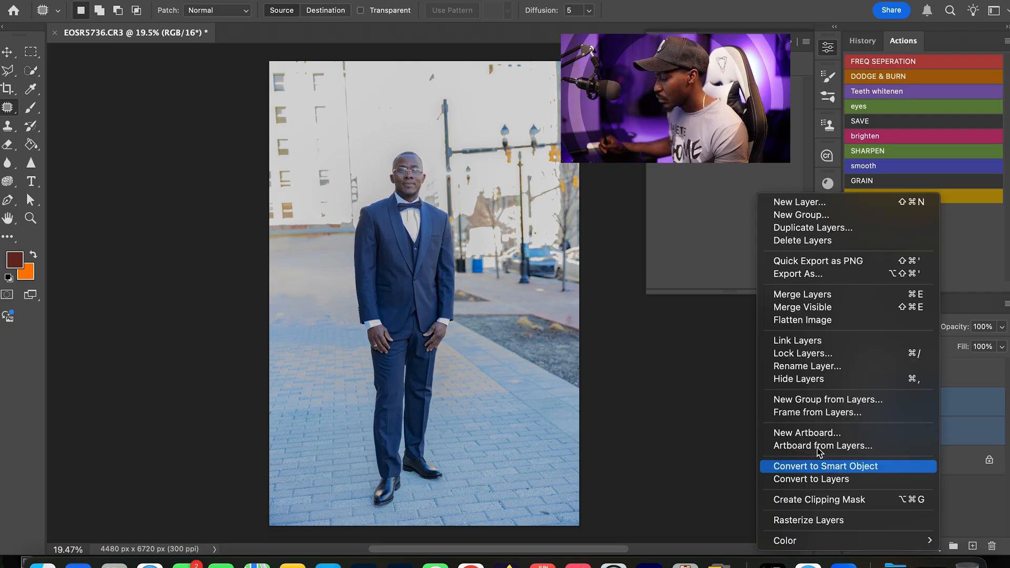
click(802, 294)
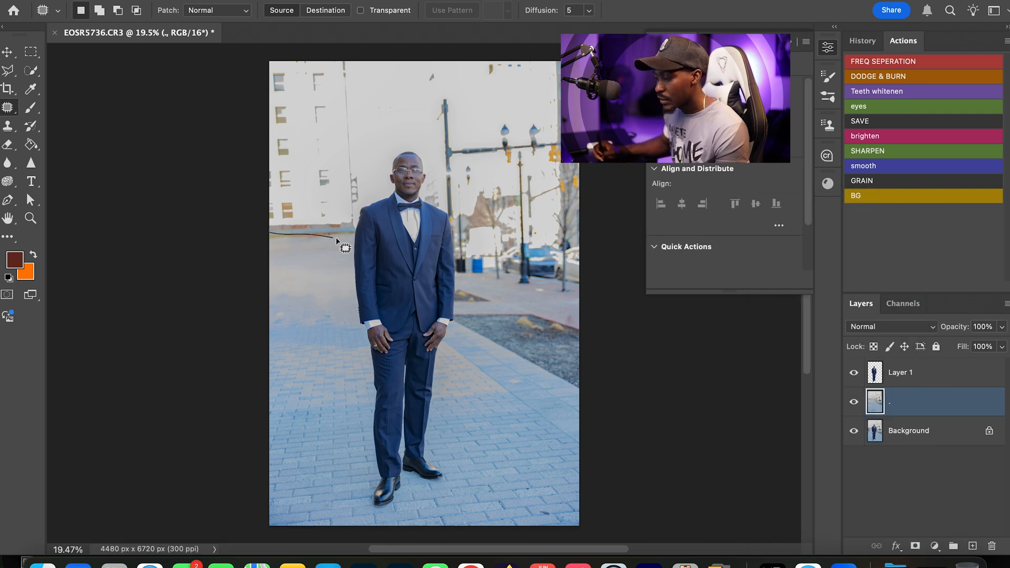
- Try Generative Fill with the prompt "." on the washed-out building left of the man, and delete the generated layer
mouse_move(370, 204)
mouse_down()
mouse_move(374, 75)
mouse_move(338, 43)
mouse_up()
mouse_move(253, 55)
mouse_down()
mouse_move(225, 79)
mouse_move(197, 156)
mouse_move(333, 243)
mouse_move(355, 230)
mouse_move(305, 195)
mouse_up()
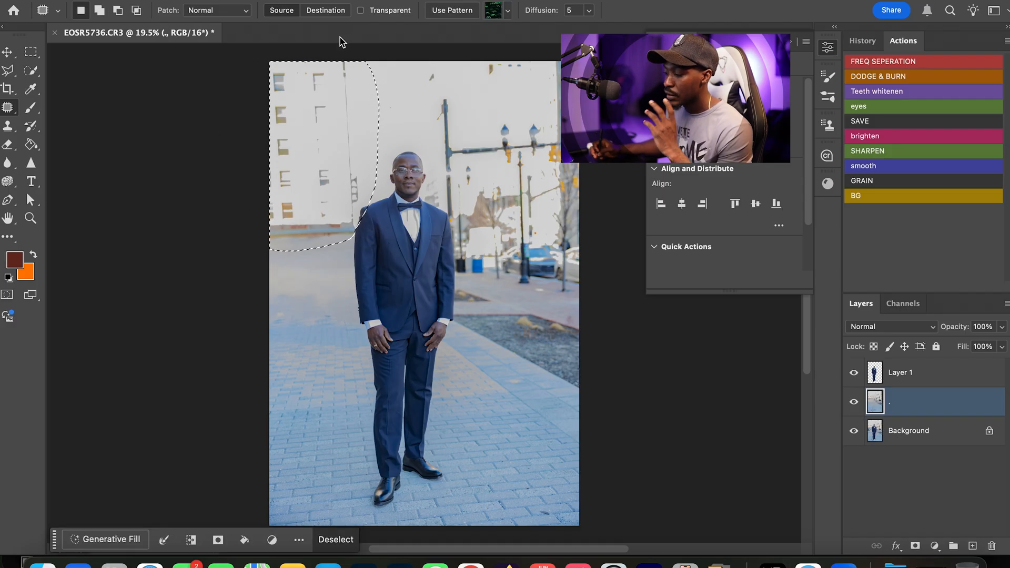
click(103, 540)
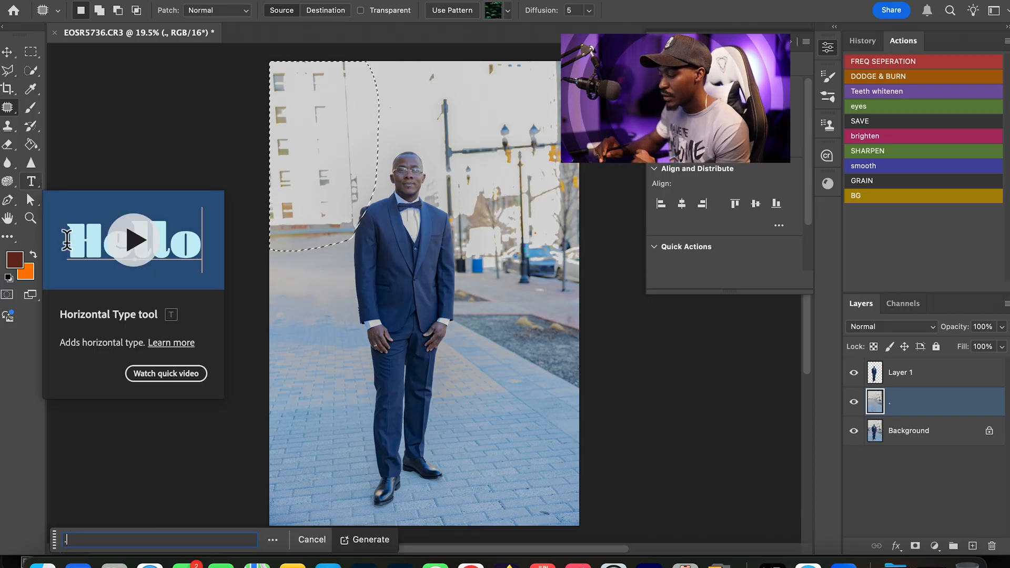
key(Return)
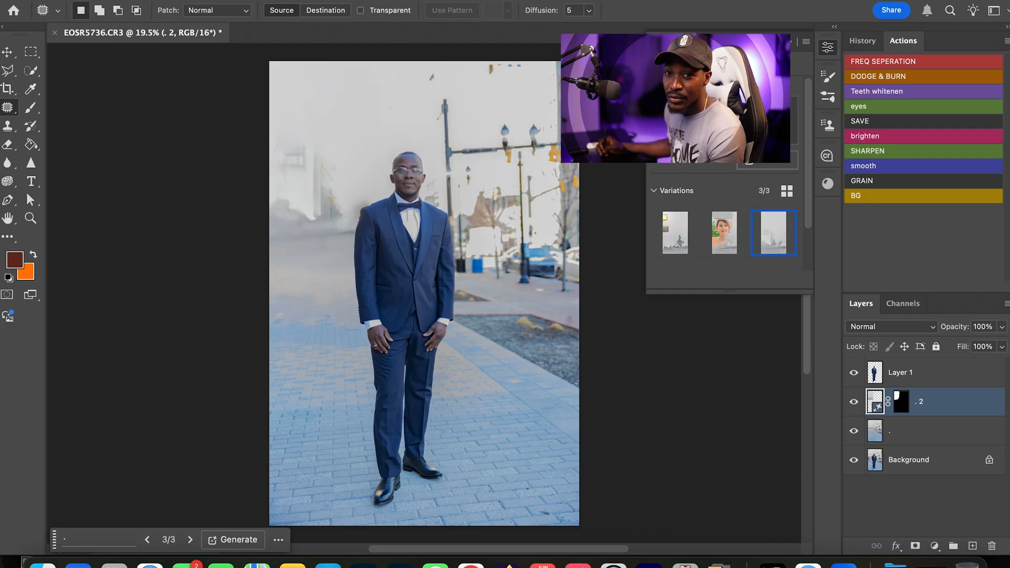
drag(978, 402, 992, 546)
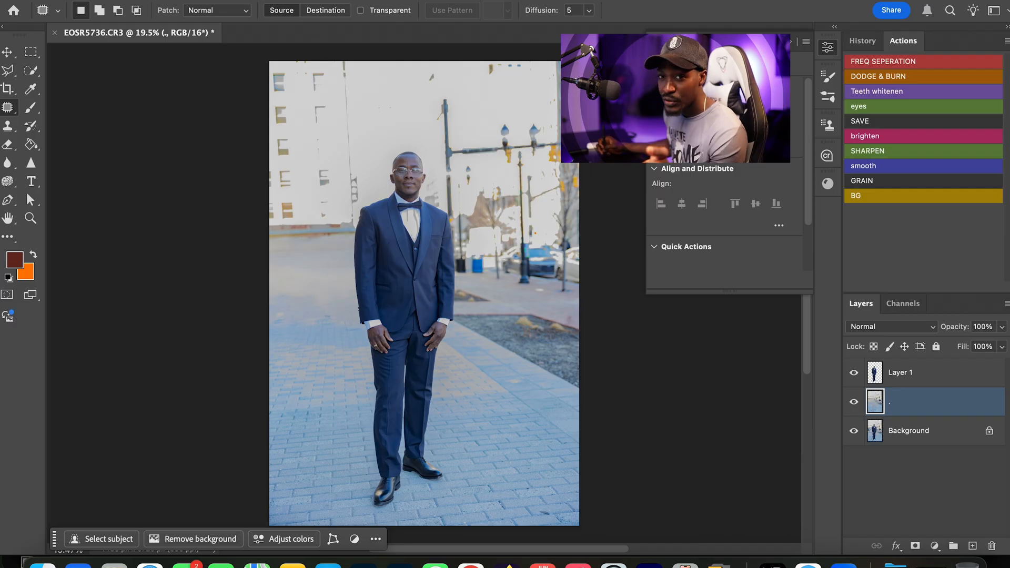
- Outline the washed-out building and the ground below it left of the man, and run Generative Fill with the prompt "building in a street"
drag(269, 61, 366, 61)
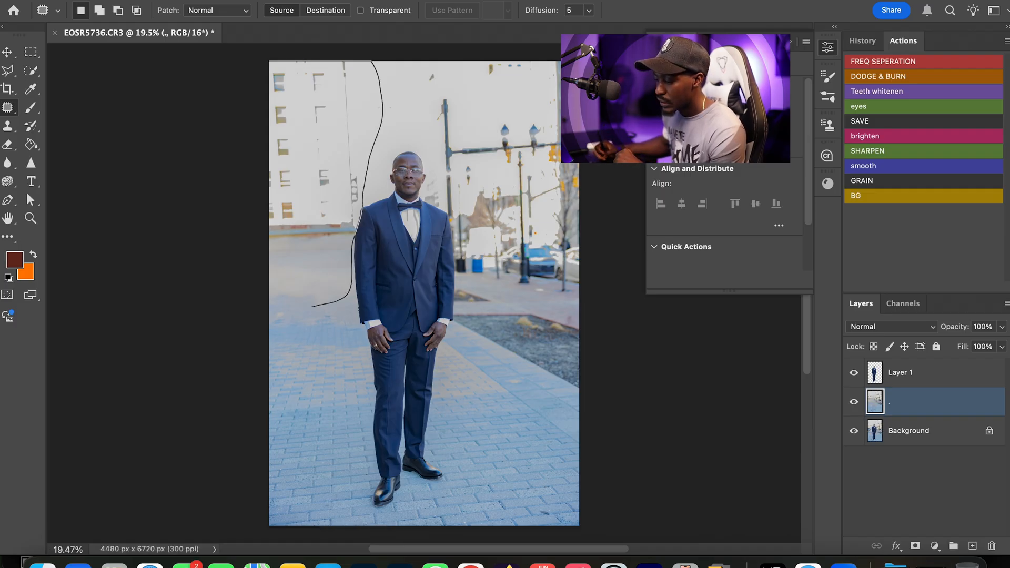
drag(269, 304, 253, 316)
click(101, 539)
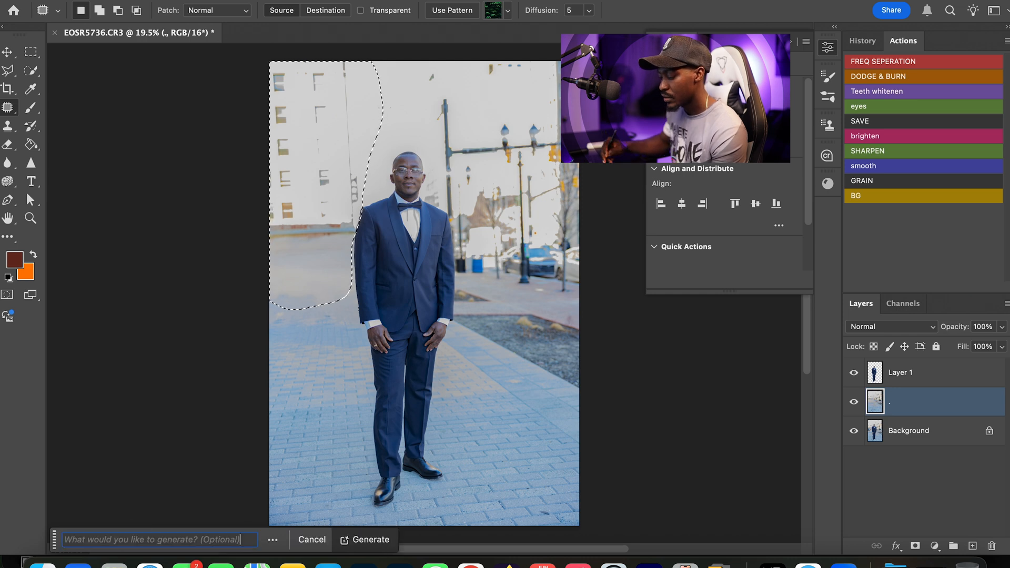
text(buil)
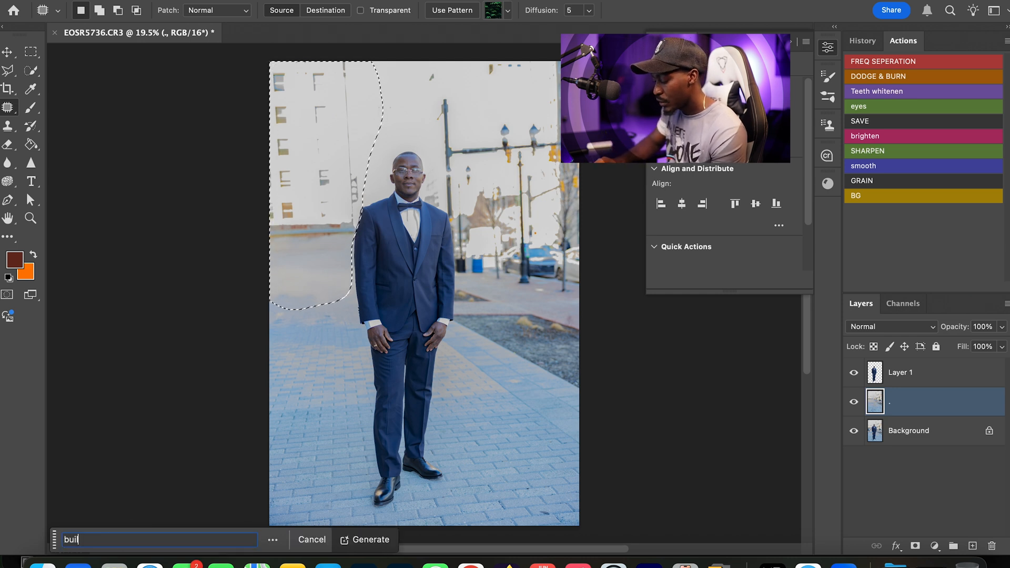
text(ding in a)
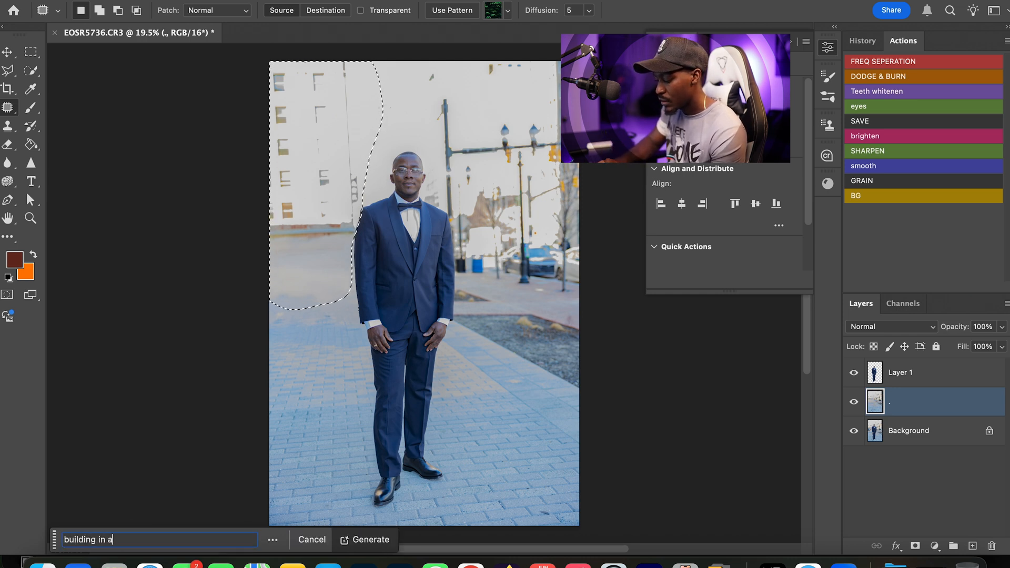
text( street)
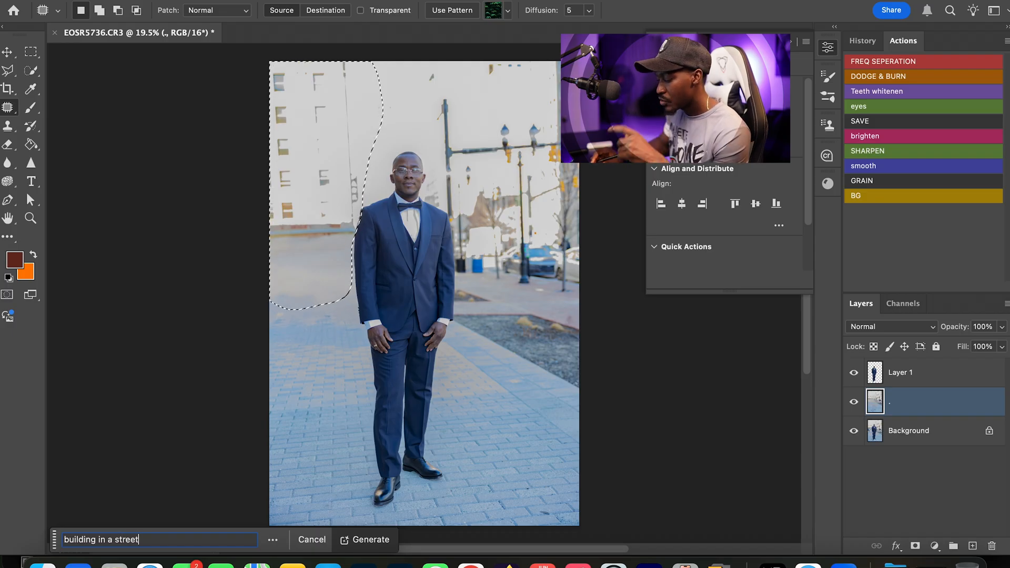
key(Return)
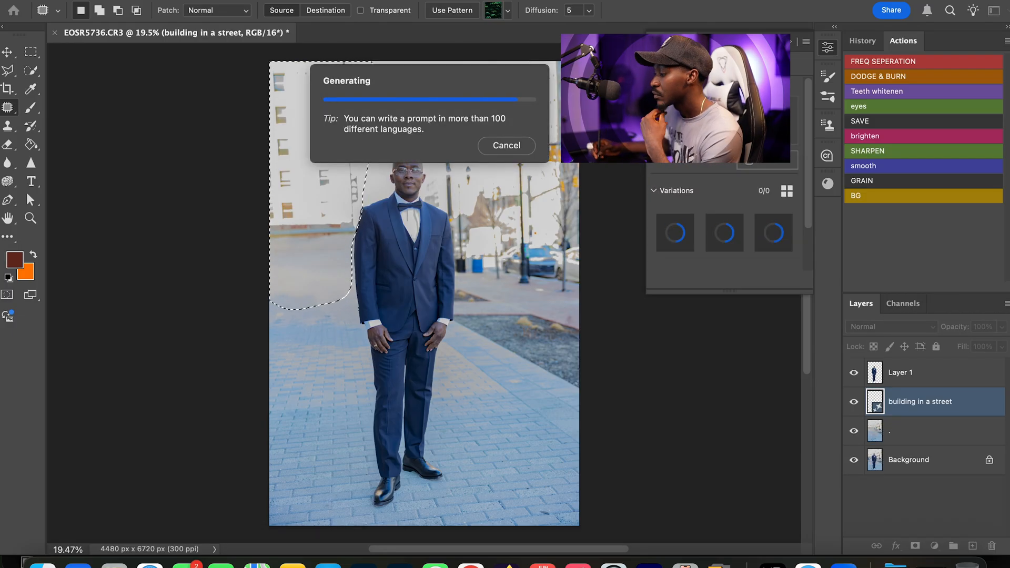
- Compare the generated building variations and keep the third one
click(724, 233)
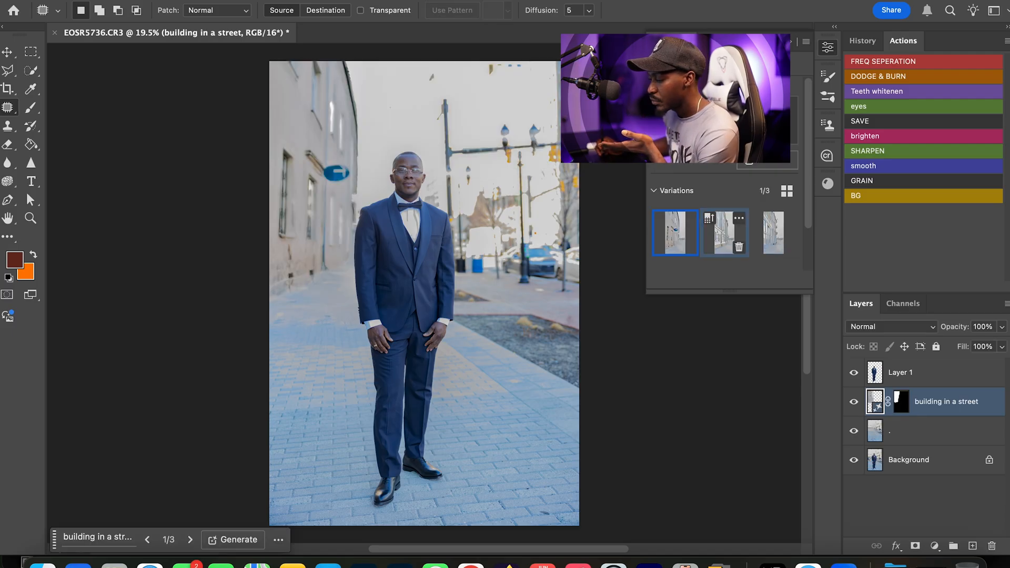
click(773, 232)
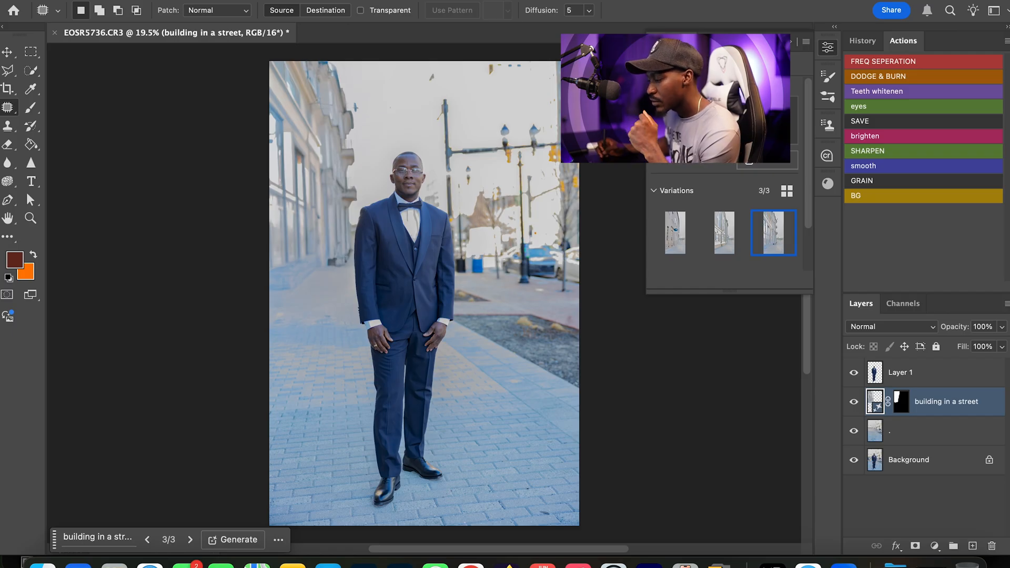
click(675, 232)
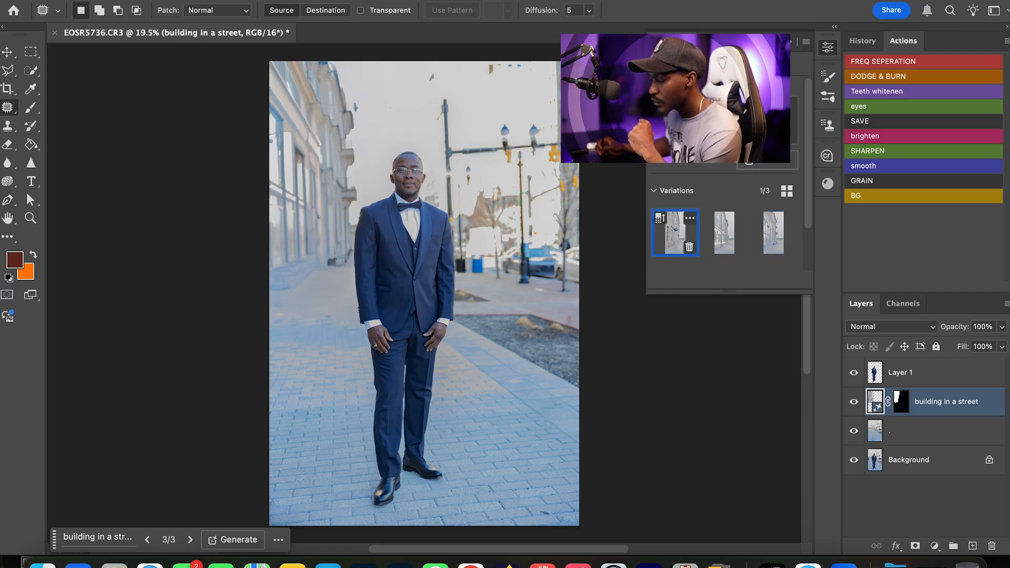
click(773, 232)
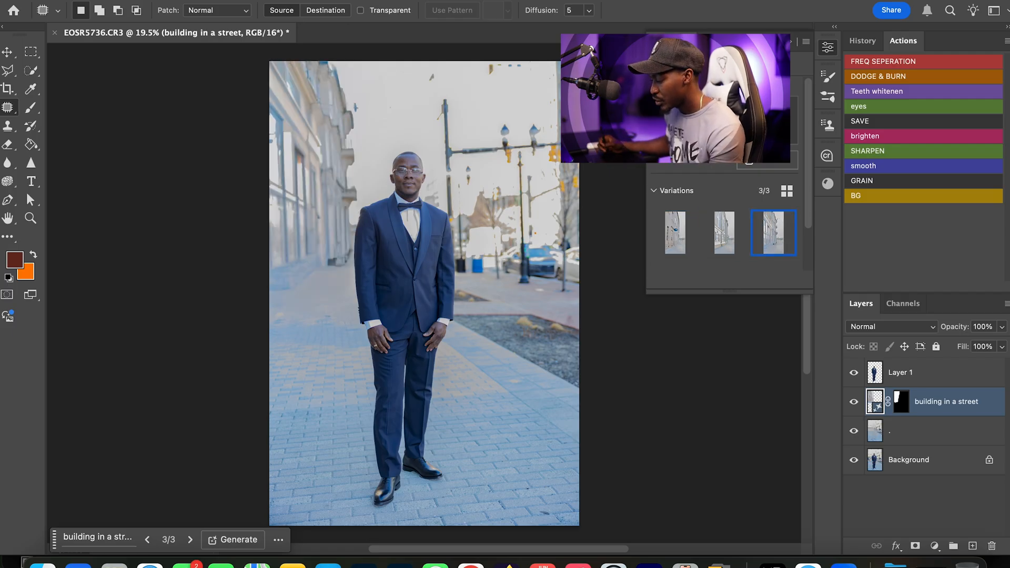
- Merge the "building in a street" layer with the "." background layer below it
shift+click(924, 431)
right_click(924, 431)
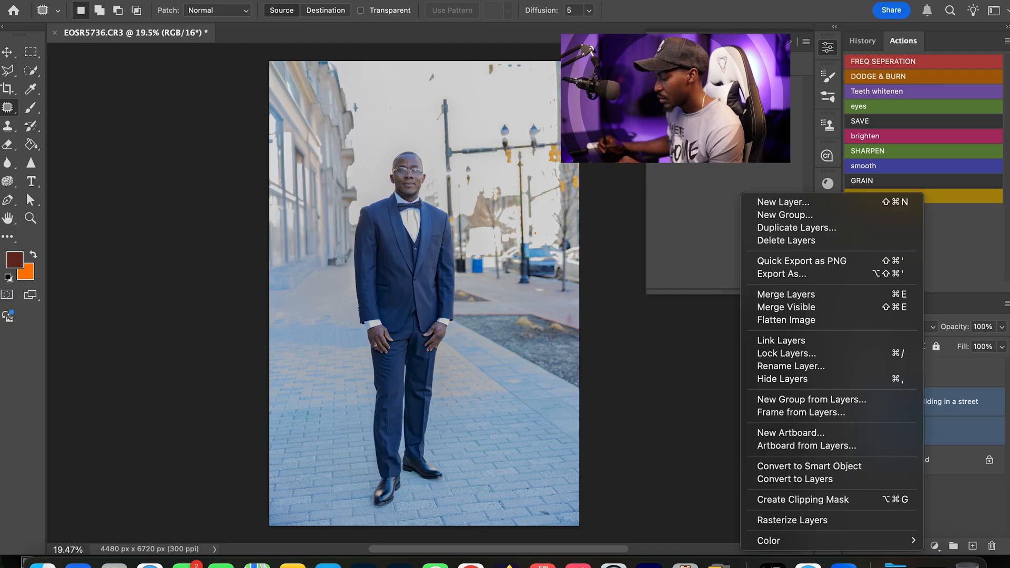
click(786, 294)
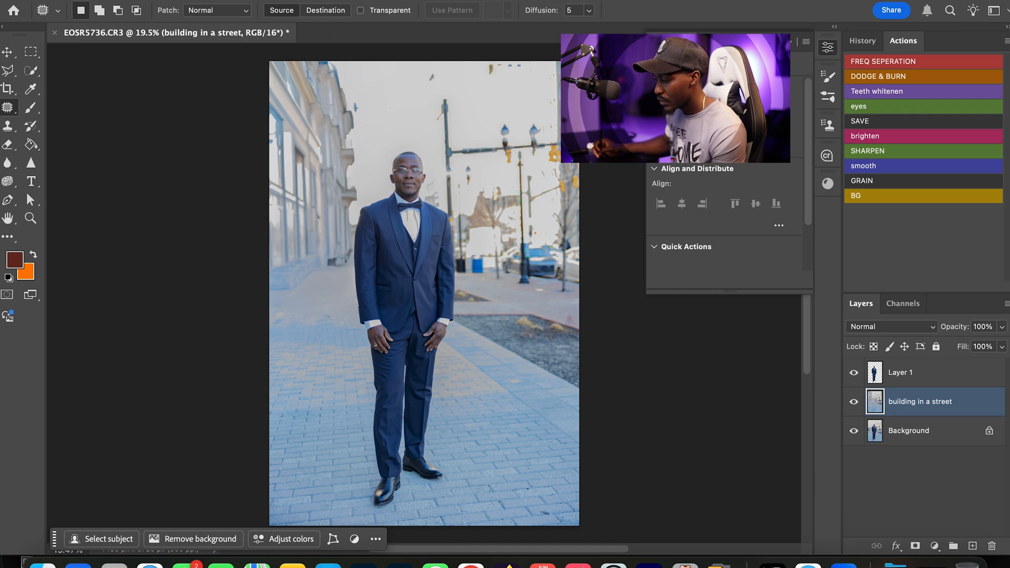
- Outline the street lights and washed-out buildings right of the man, and run Generative Fill with the prompt "."
drag(566, 120, 545, 115)
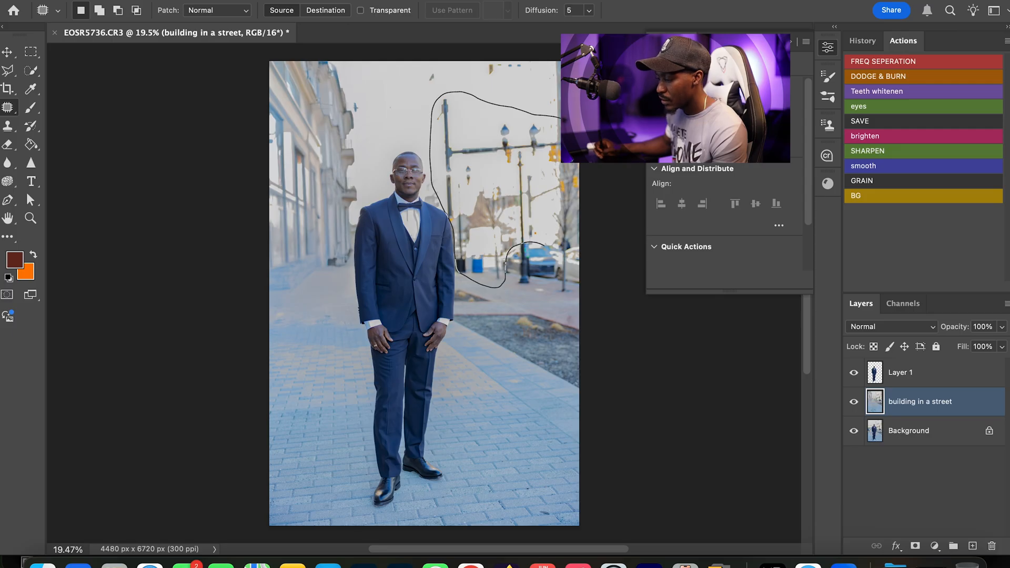
drag(580, 256, 579, 256)
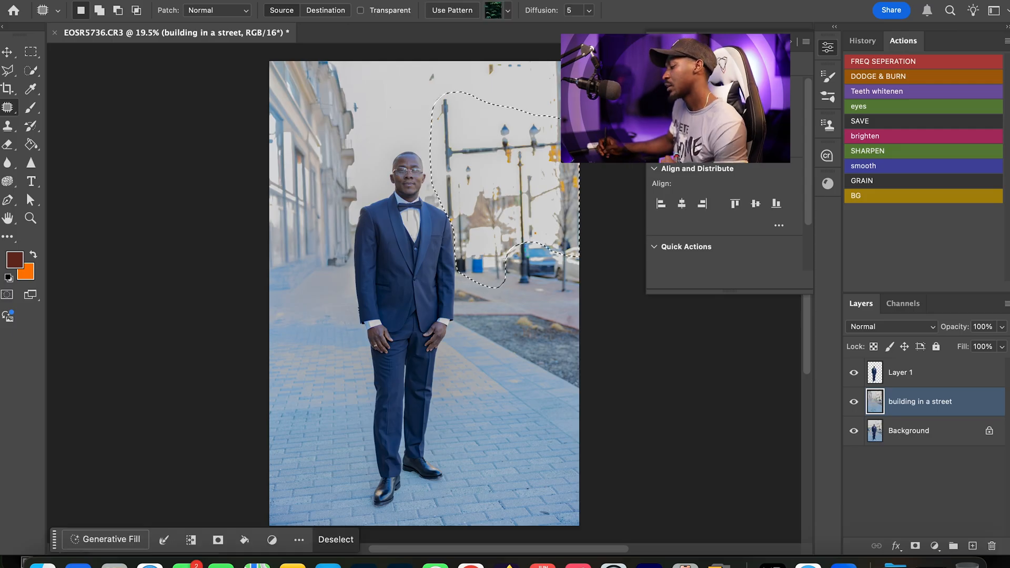
click(105, 539)
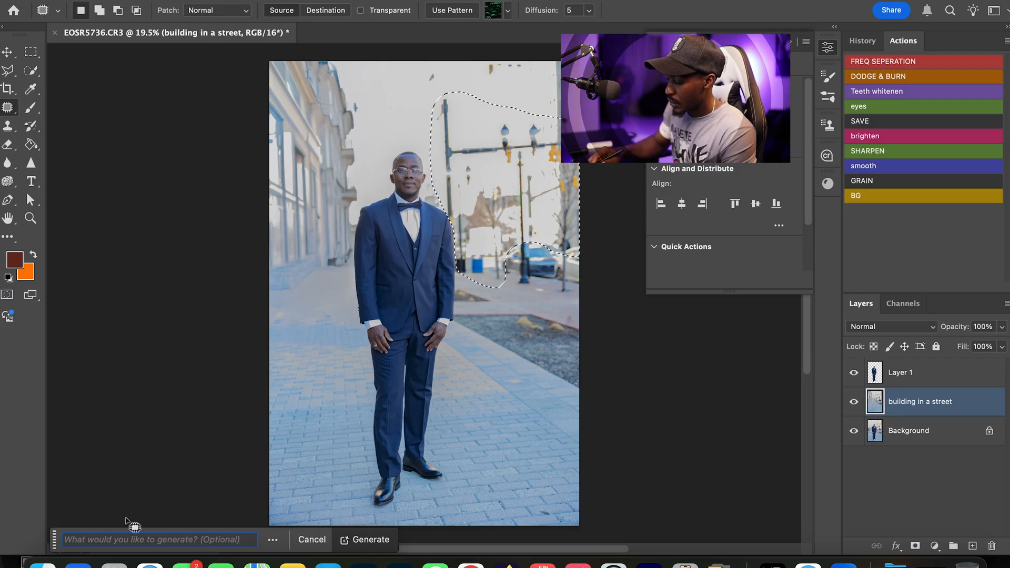
text(.)
key(Return)
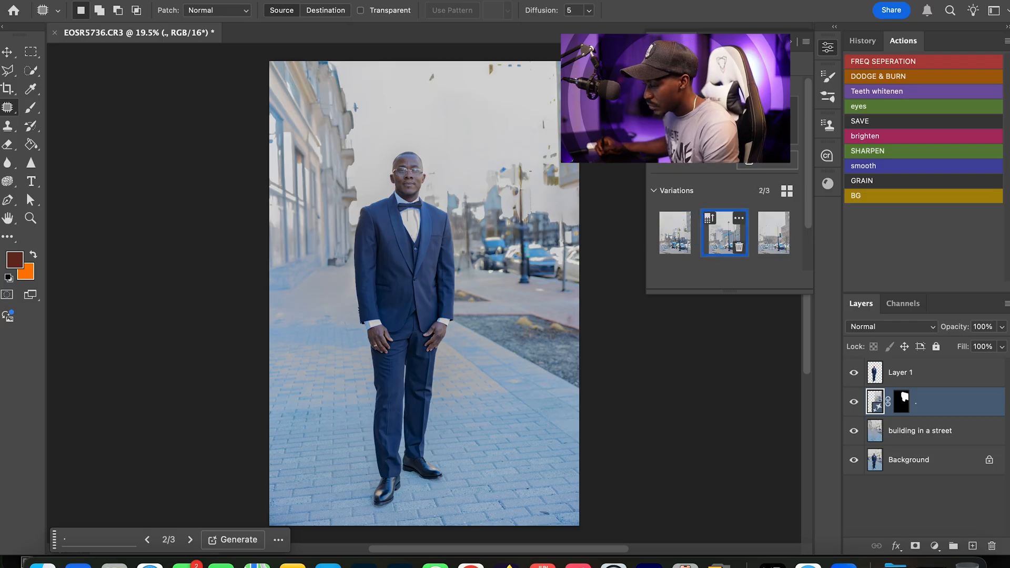
- Keep the third generated variation and merge its layer with the "building in a street" layer
click(773, 232)
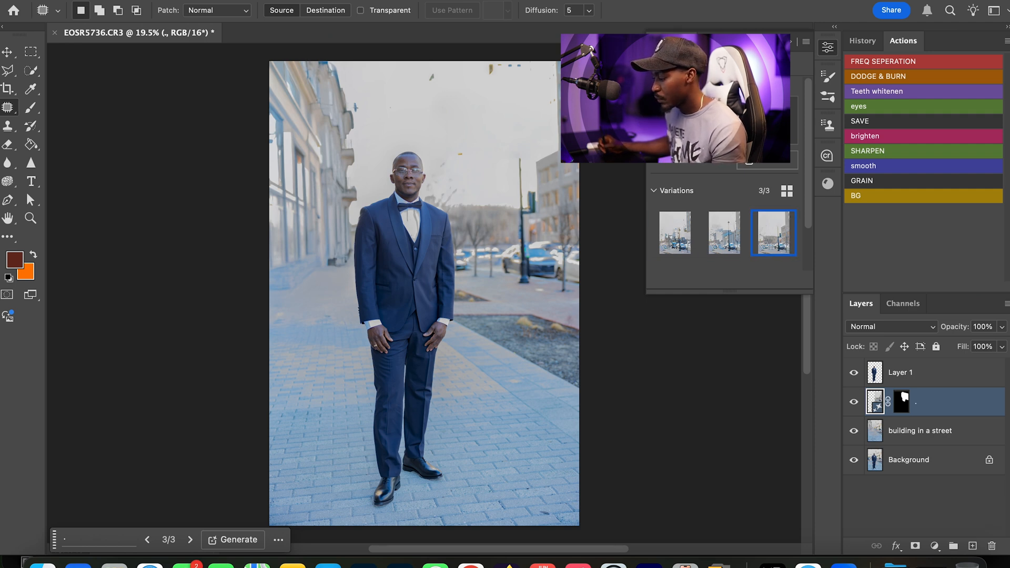
shift+click(920, 431)
right_click(918, 440)
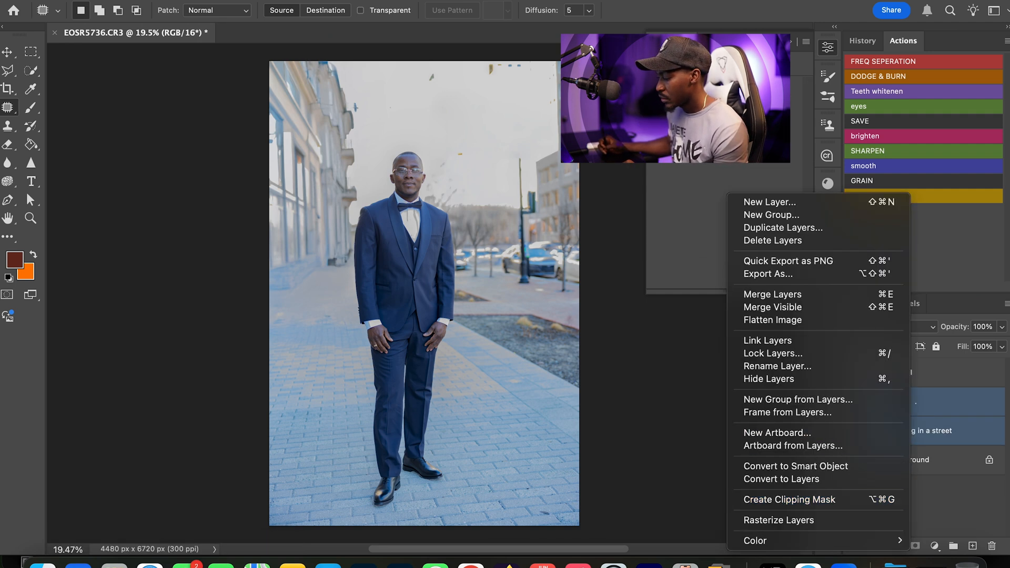
click(772, 294)
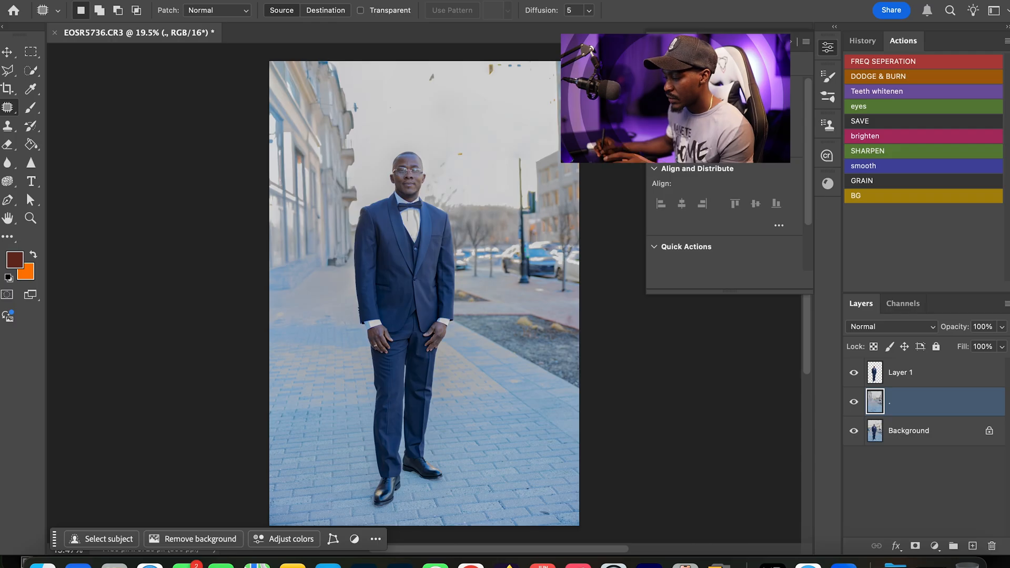
key(z)
drag(467, 189, 503, 191)
key(super+0)
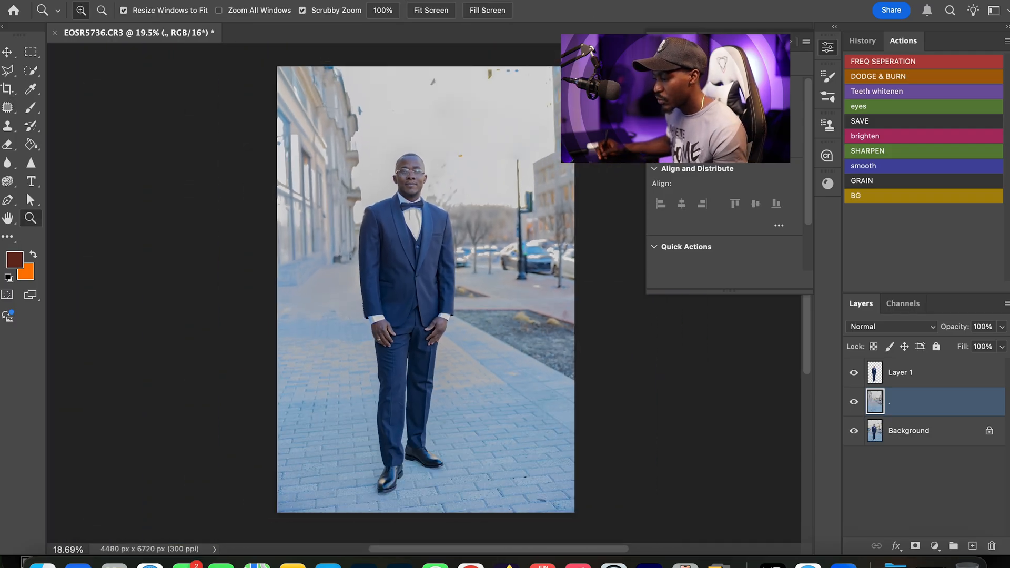
key(j)
drag(463, 149, 493, 136)
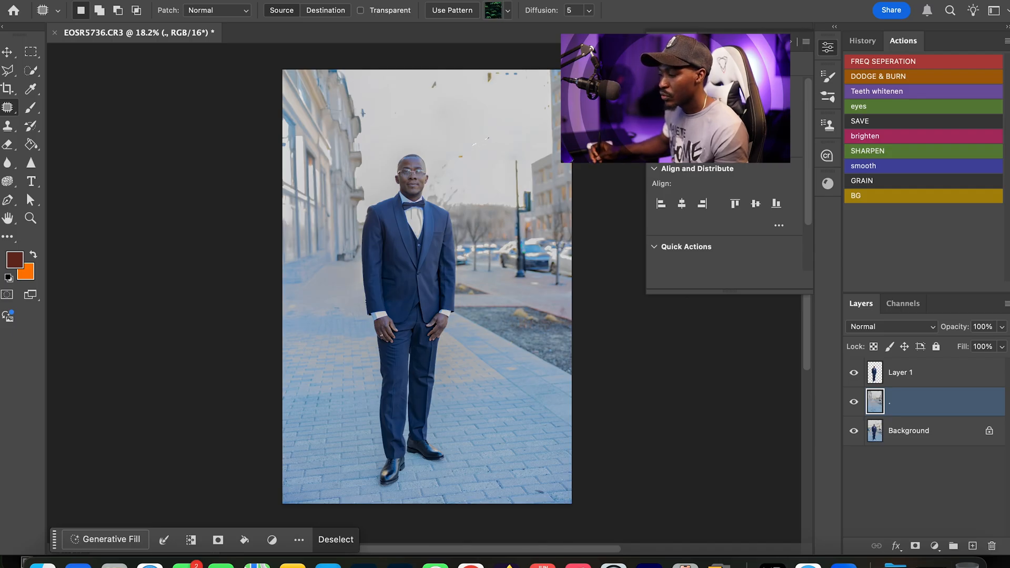
- Open Sky Replacement for the merged background layer
click(147, 0)
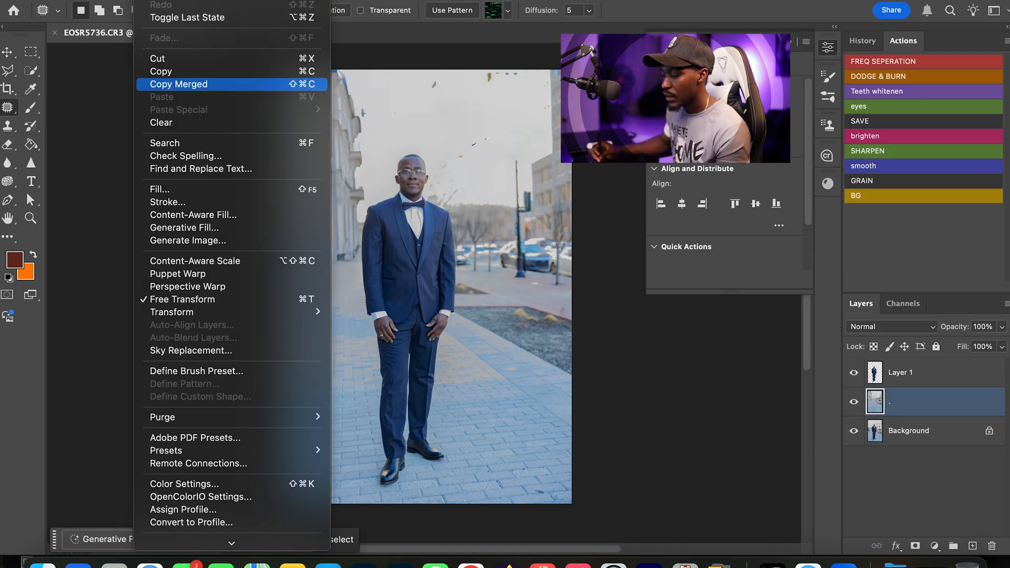
mouse_move(229, 553)
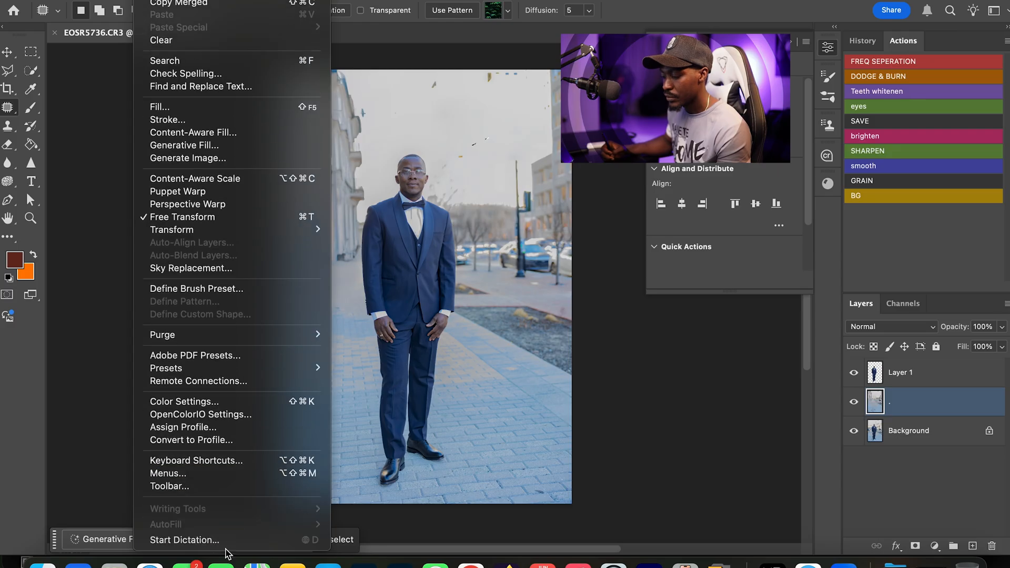
click(211, 269)
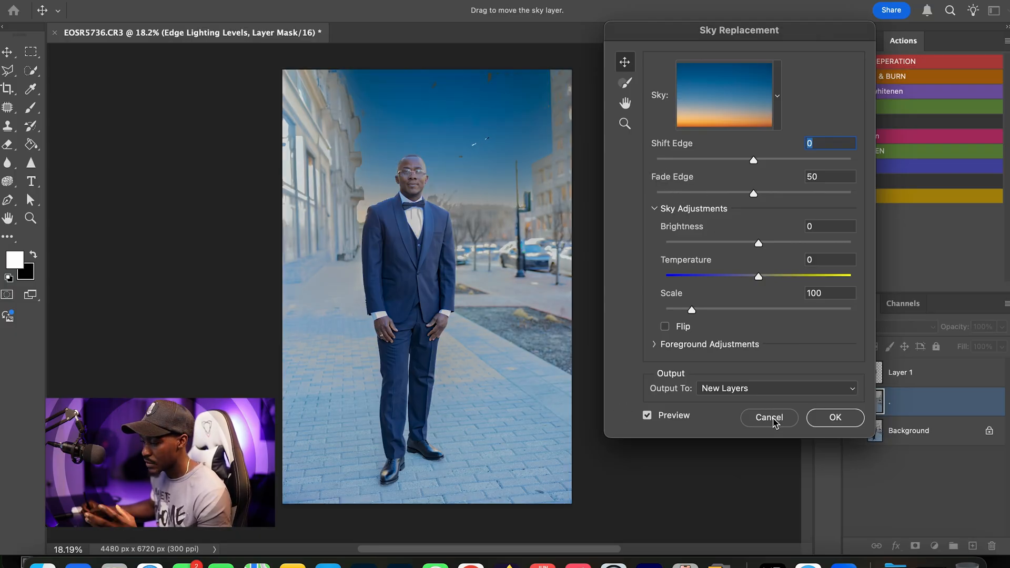
- Try two cloudy presets from Blue Skies and a rainbow sky, and return to the blue-to-orange sunset sky
click(778, 101)
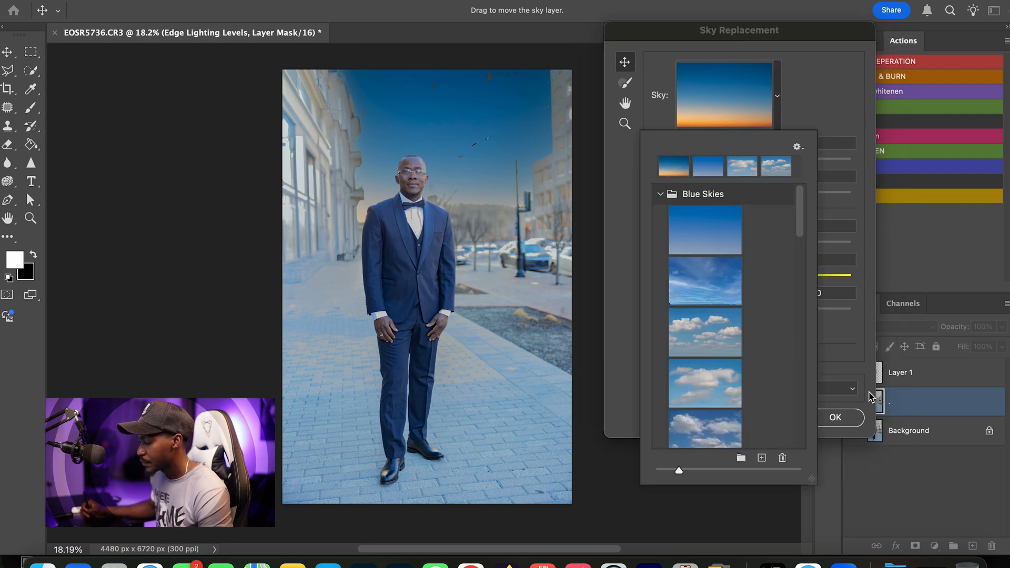
click(712, 342)
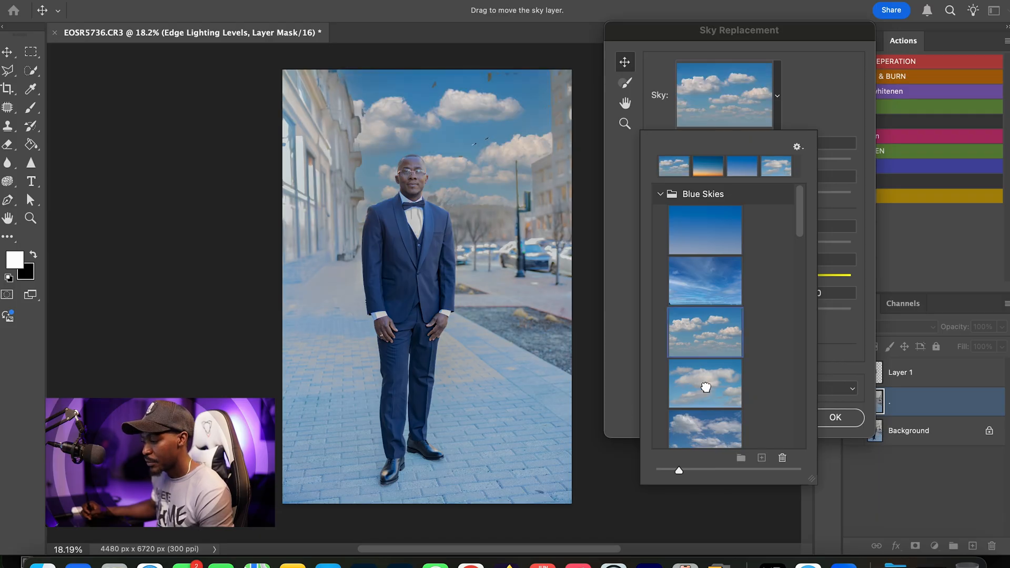
click(704, 389)
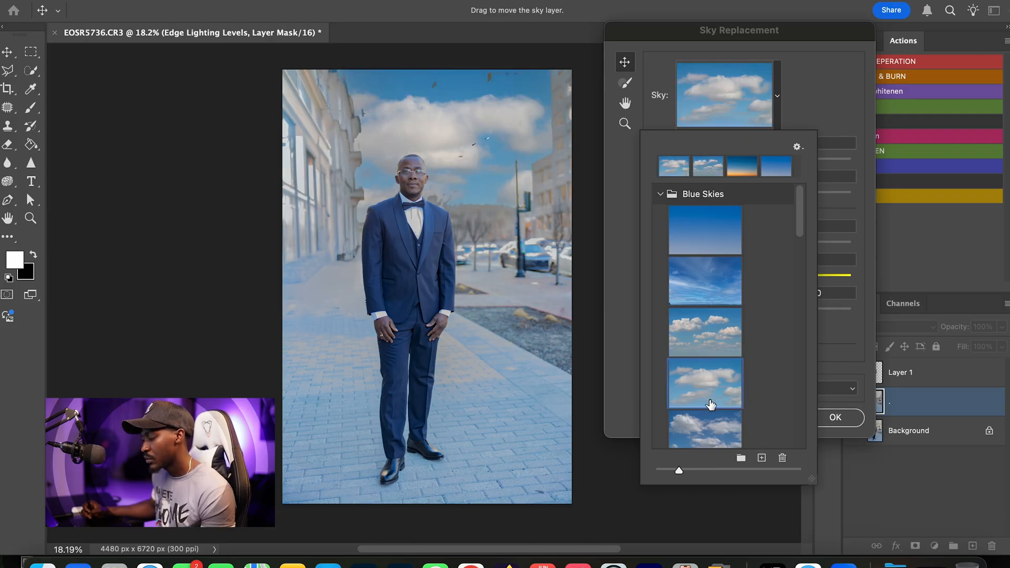
scroll(710, 409, down, 1)
scroll(710, 410, down, 3)
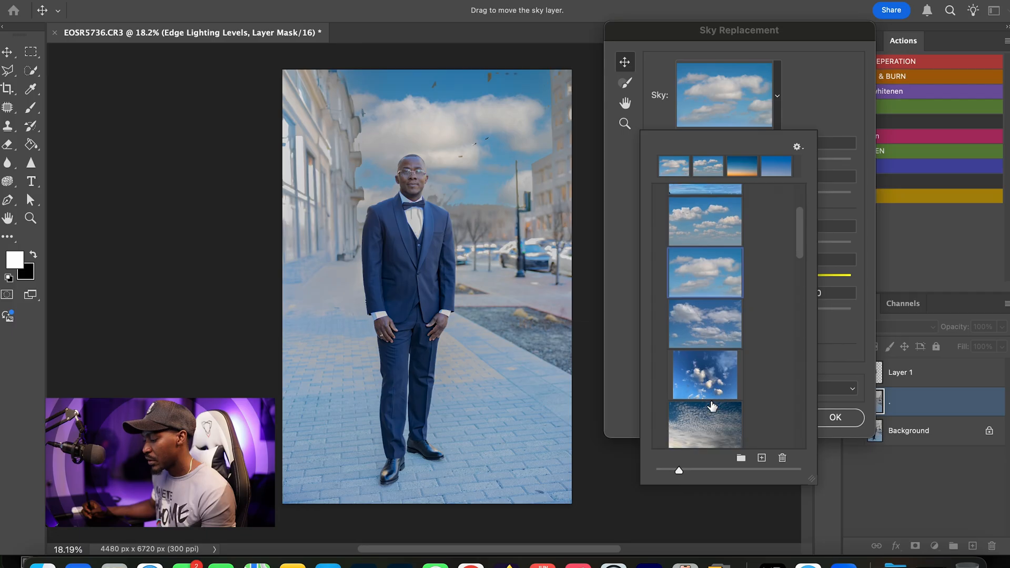
scroll(712, 397, down, 5)
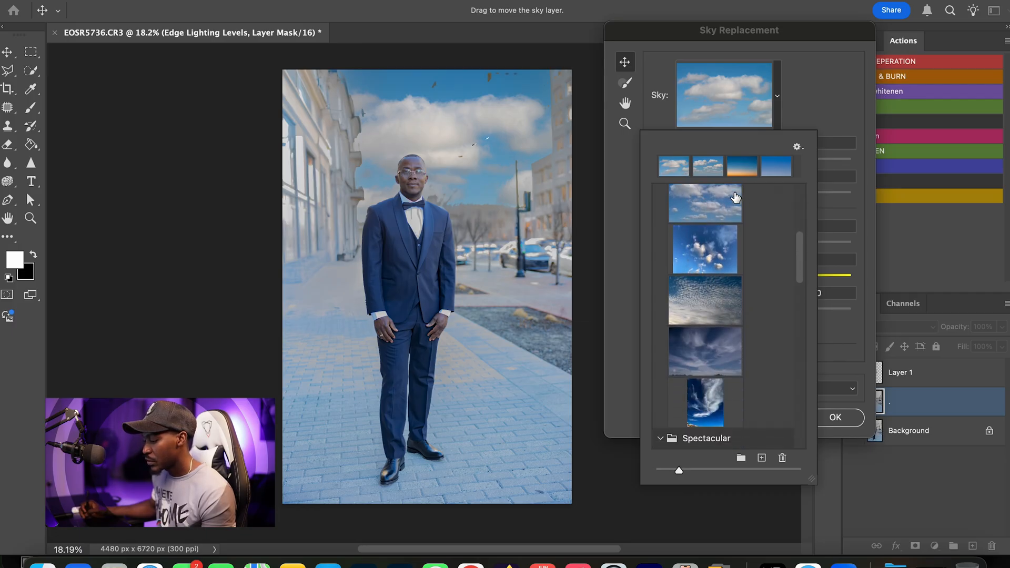
click(705, 426)
scroll(710, 326, up, 10)
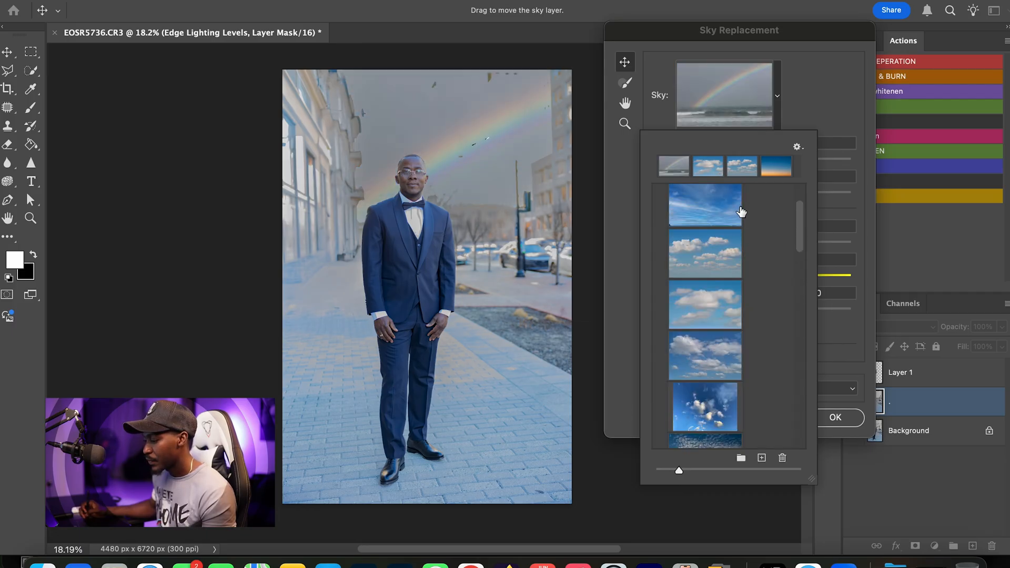
click(768, 179)
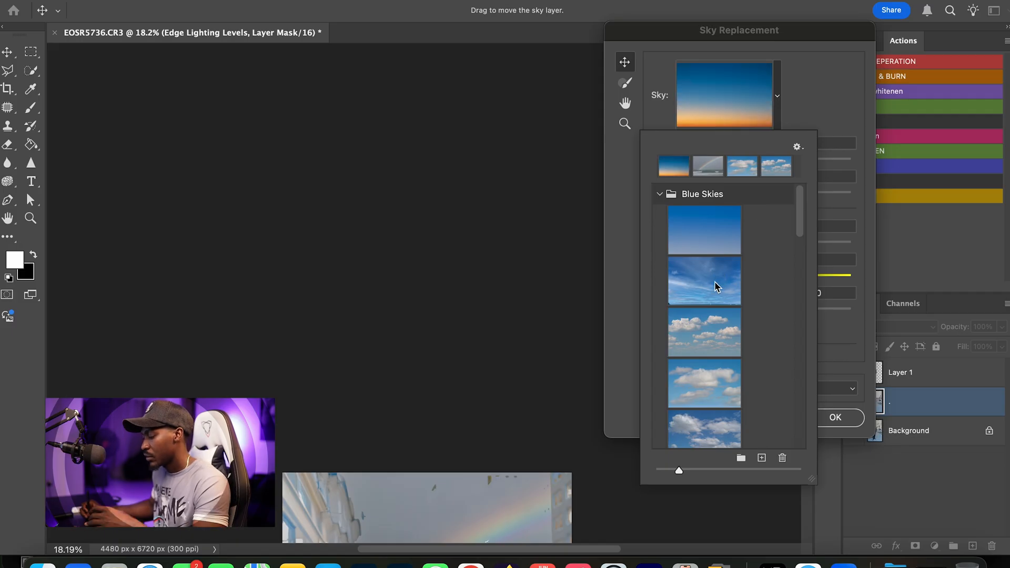
click(560, 370)
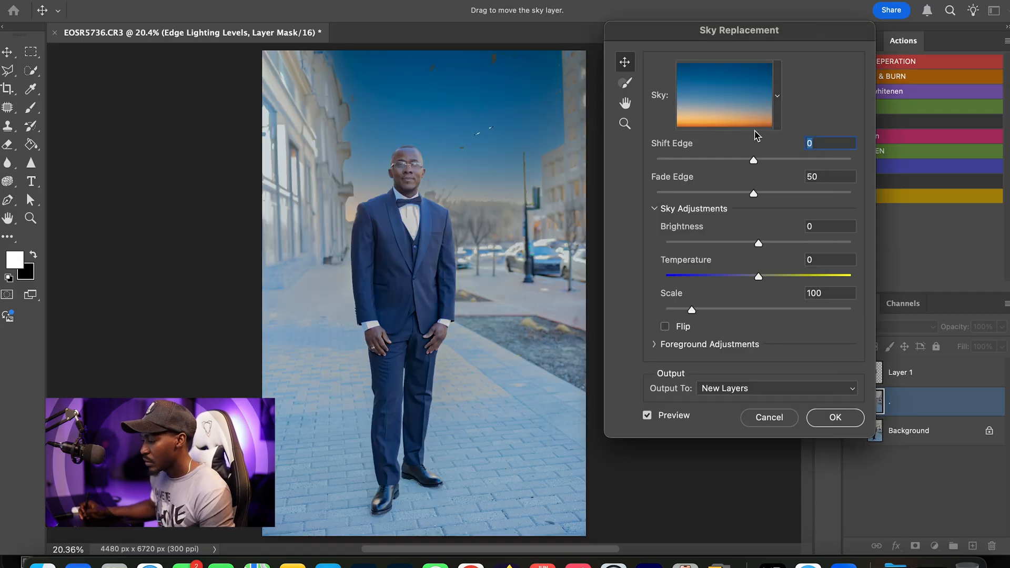
- Set the sky's Shift Edge to -1 and Fade Edge to 0, and apply the replacement as new layers
drag(754, 160, 711, 192)
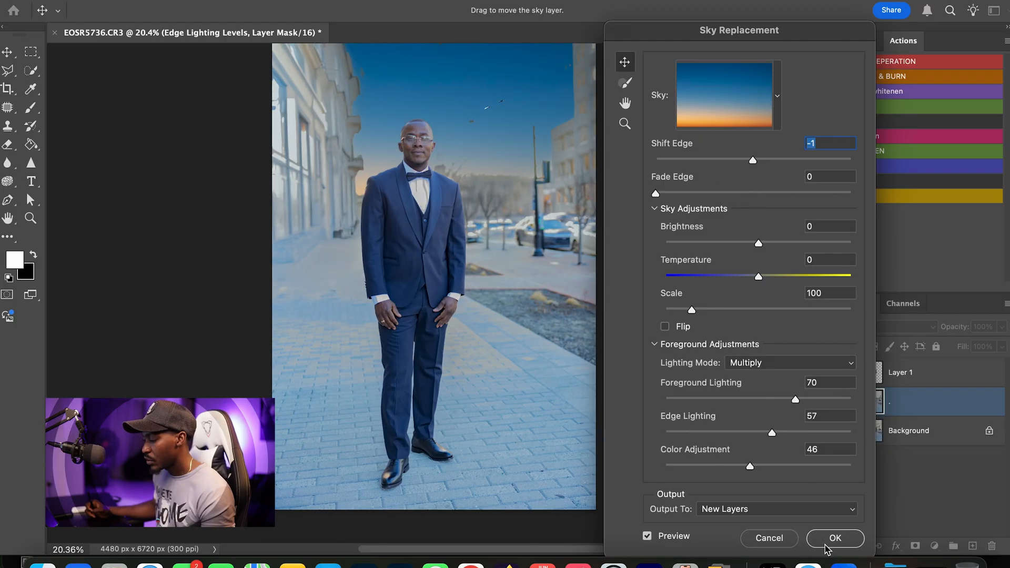
click(833, 535)
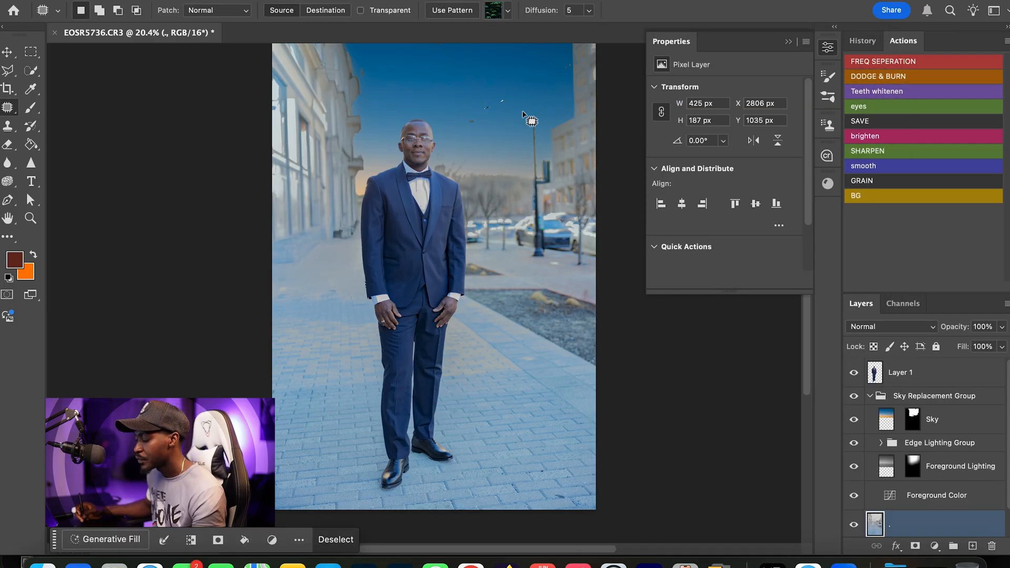
- Select the Sky layer, clear the leftover selection and switch to the Rectangular Marquee tool
click(929, 420)
key(ctrl+d)
key(m)
key(x)
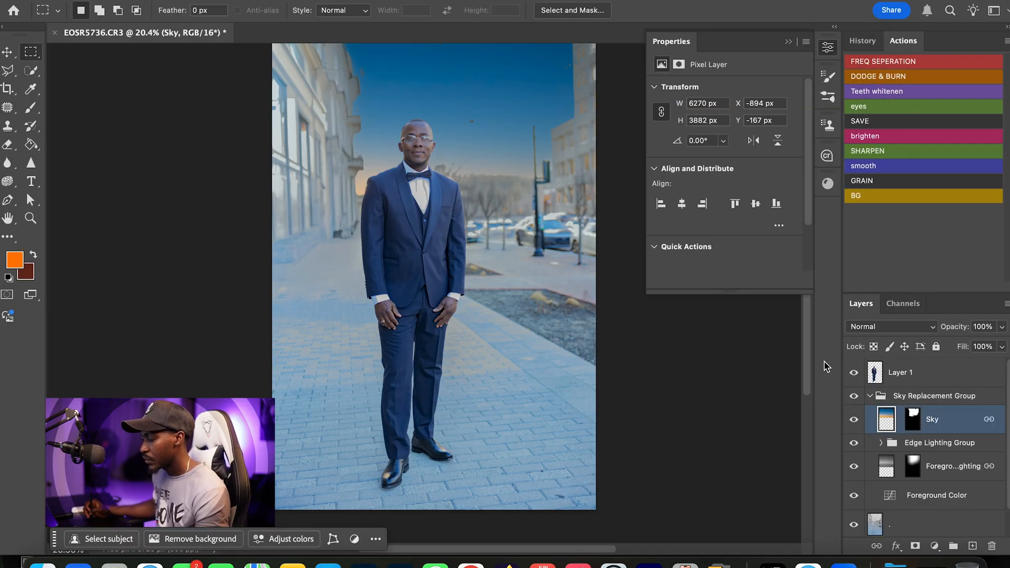
- Lower the opacity of the Sky Replacement Group to 58%
click(917, 400)
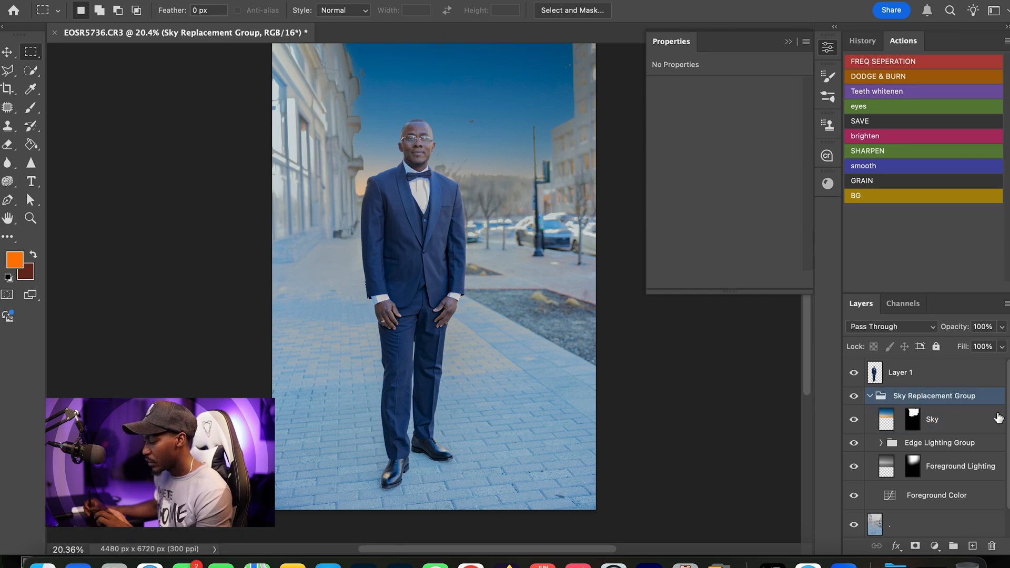
scroll(929, 500, down, 1)
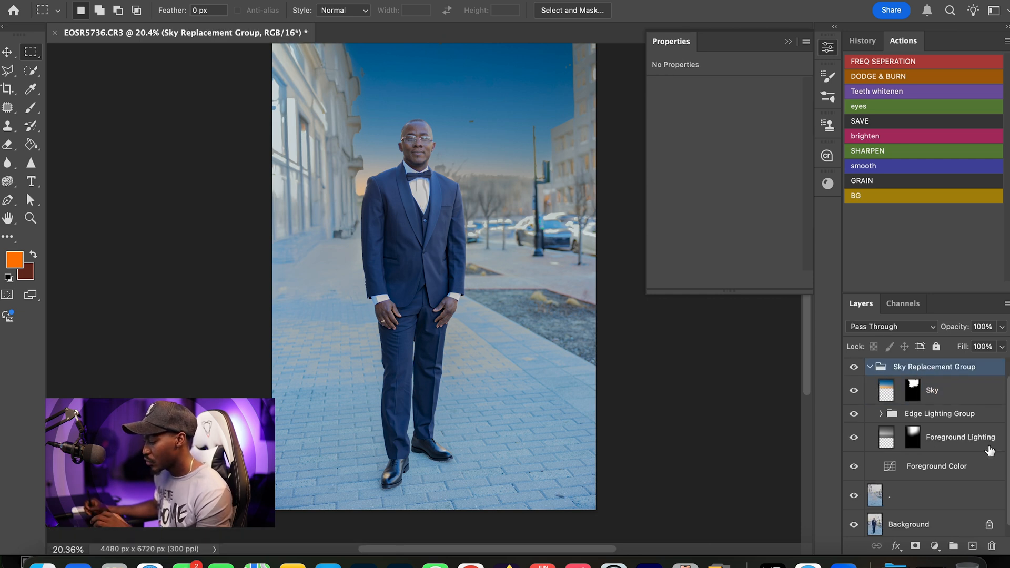
click(927, 503)
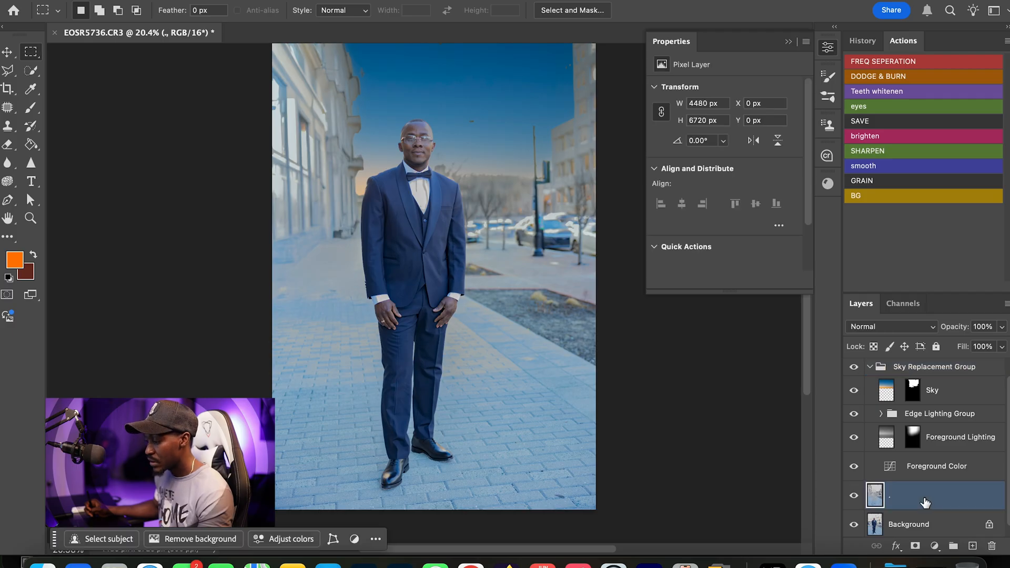
click(961, 370)
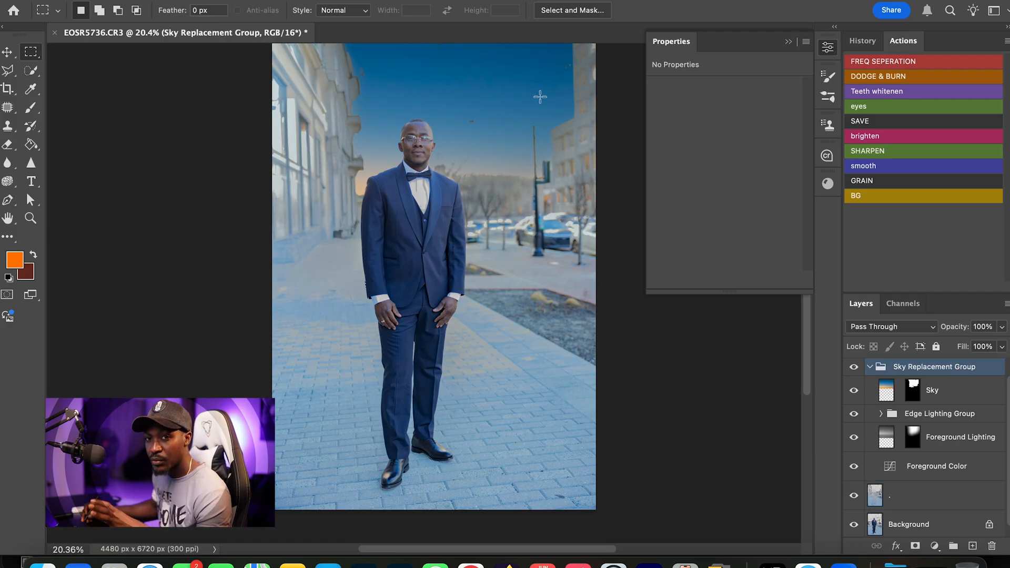
click(999, 330)
drag(1002, 337, 974, 346)
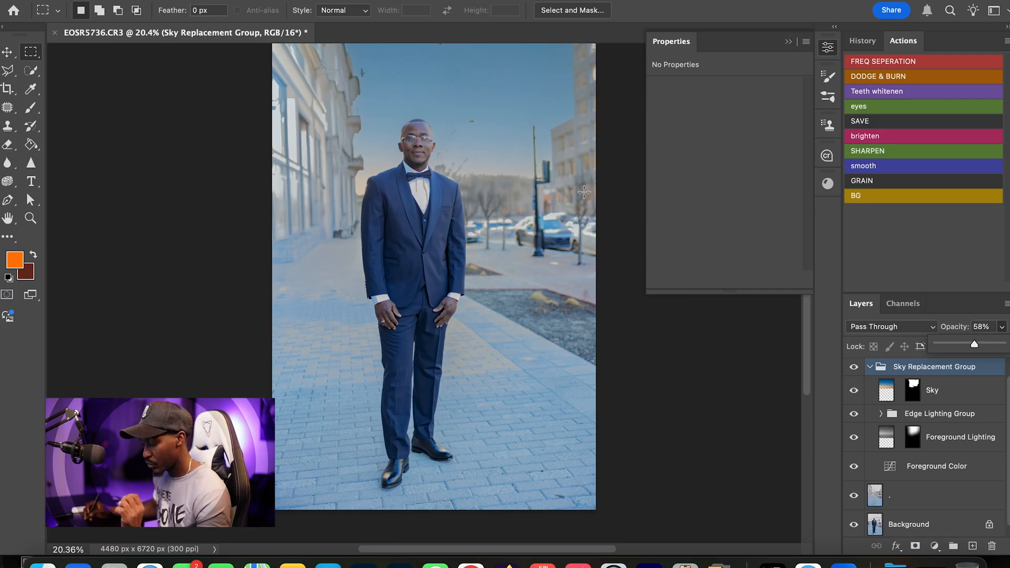
key(Return)
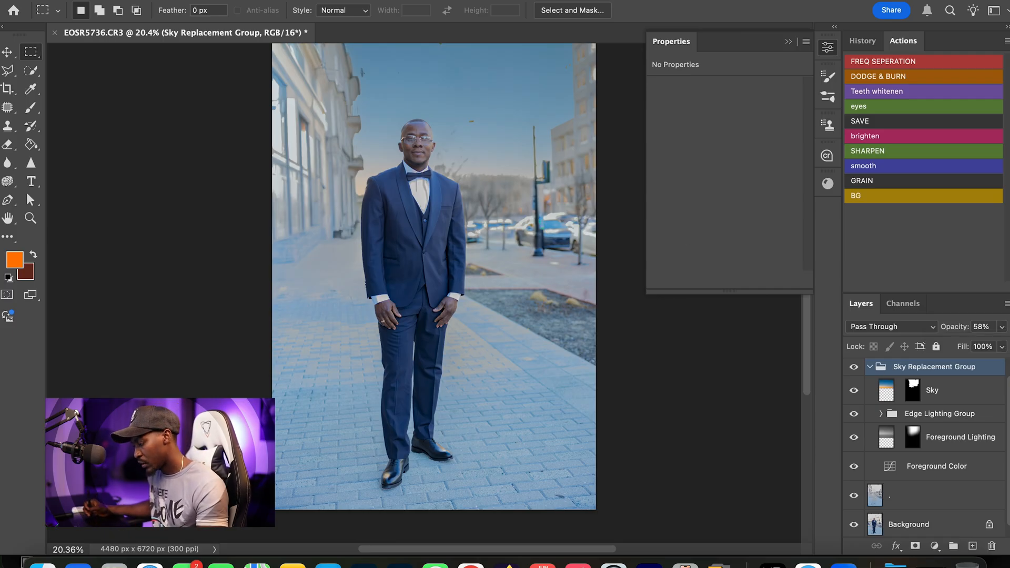
- Merge all layers, from the cut-out man down to the Background, into a single layer
scroll(999, 401, up, 2)
click(965, 380)
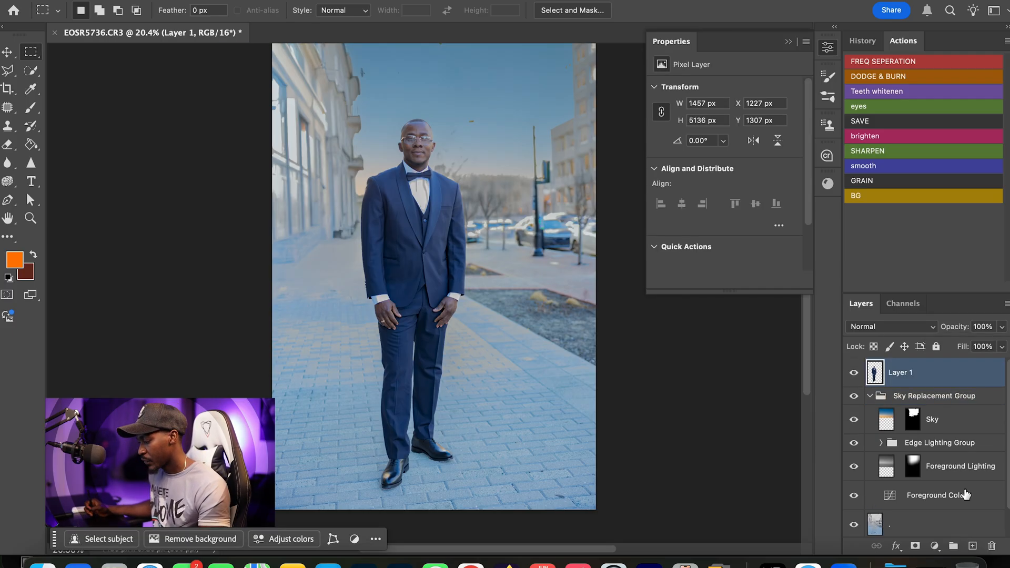
scroll(955, 486, down, 2)
shift+click(925, 522)
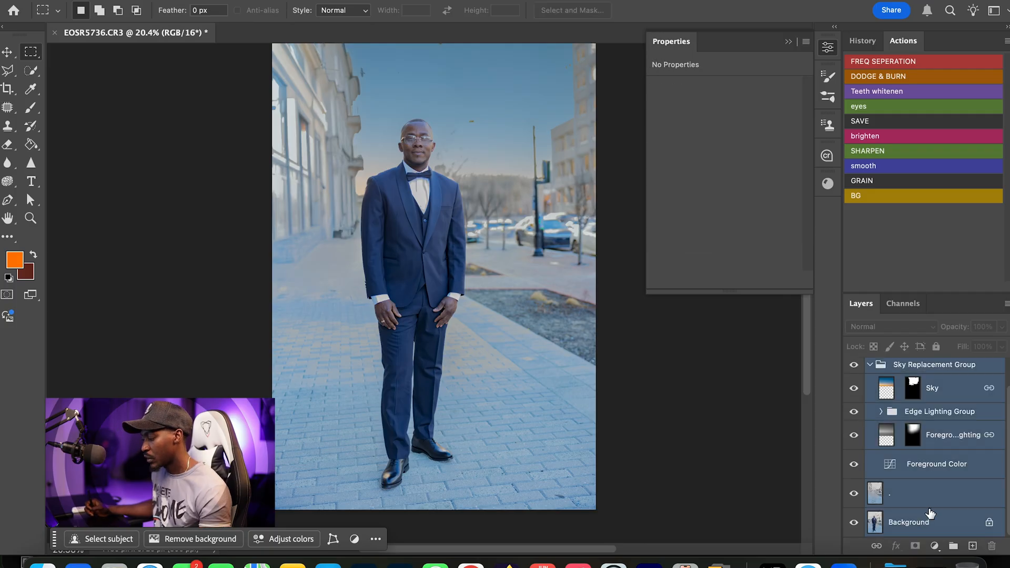
right_click(932, 484)
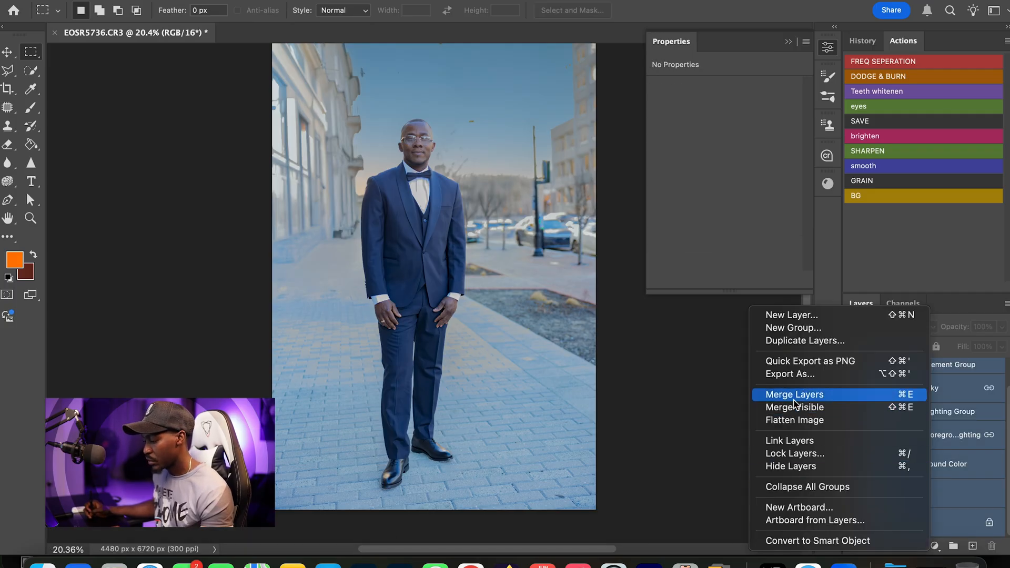
click(755, 408)
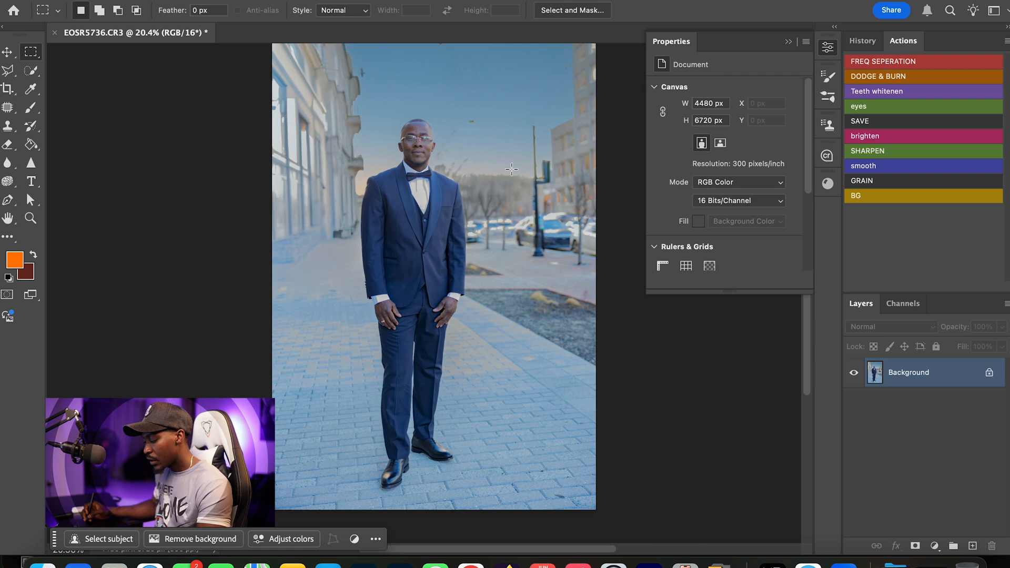
- Duplicate the merged Background layer and open the copy in the Camera Raw Filter
key(ctrl+j)
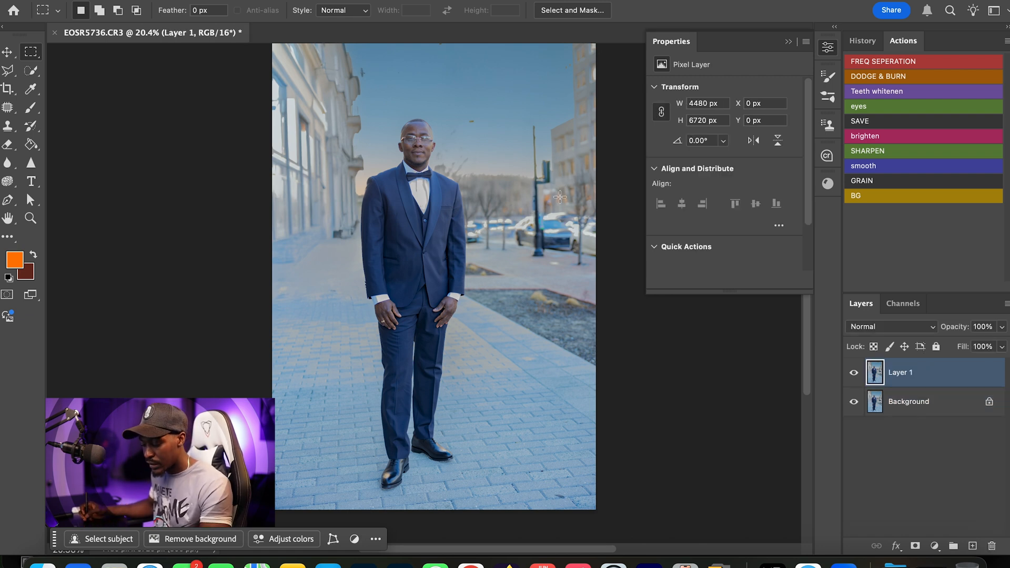
key(shift+super+a)
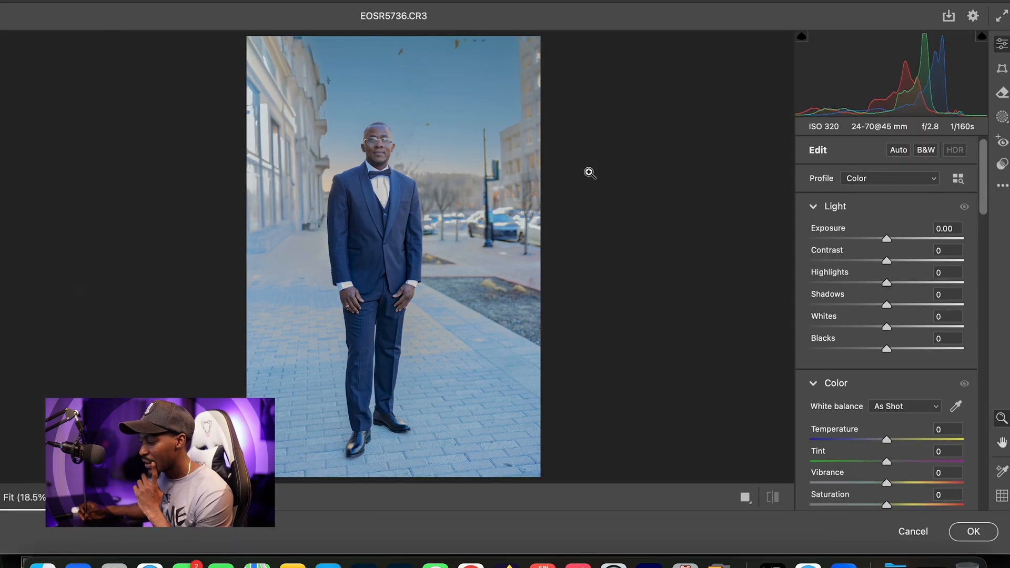
- Apply Lens Blur to the portrait's background with the second bokeh shape and accept the Camera Raw Filter
drag(985, 196, 985, 421)
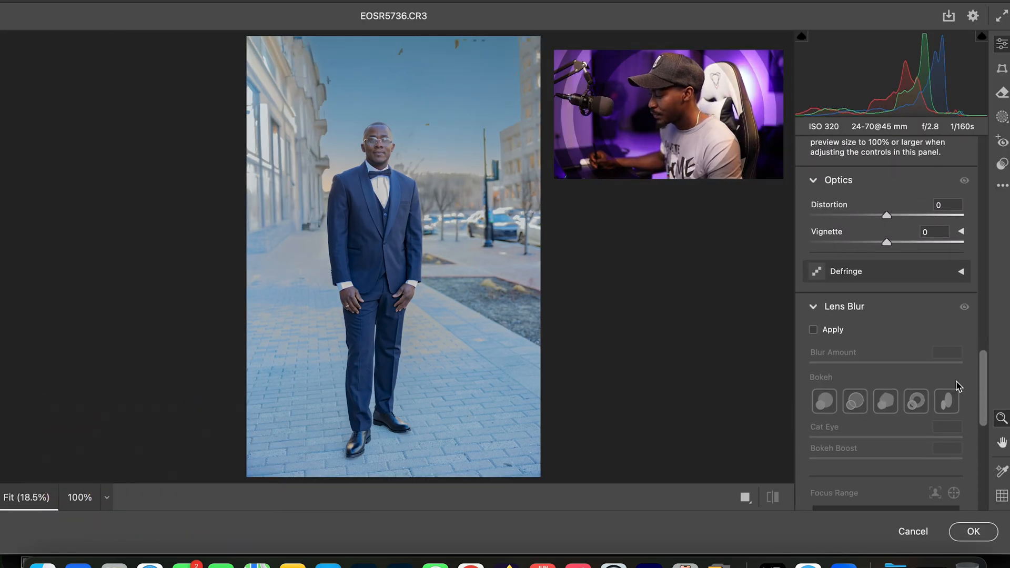
click(814, 330)
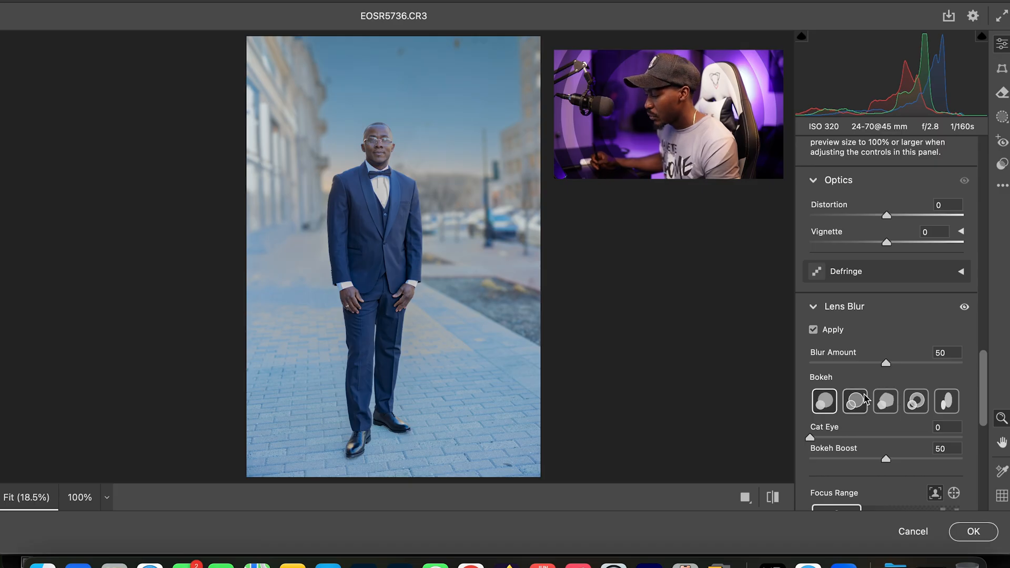
click(858, 408)
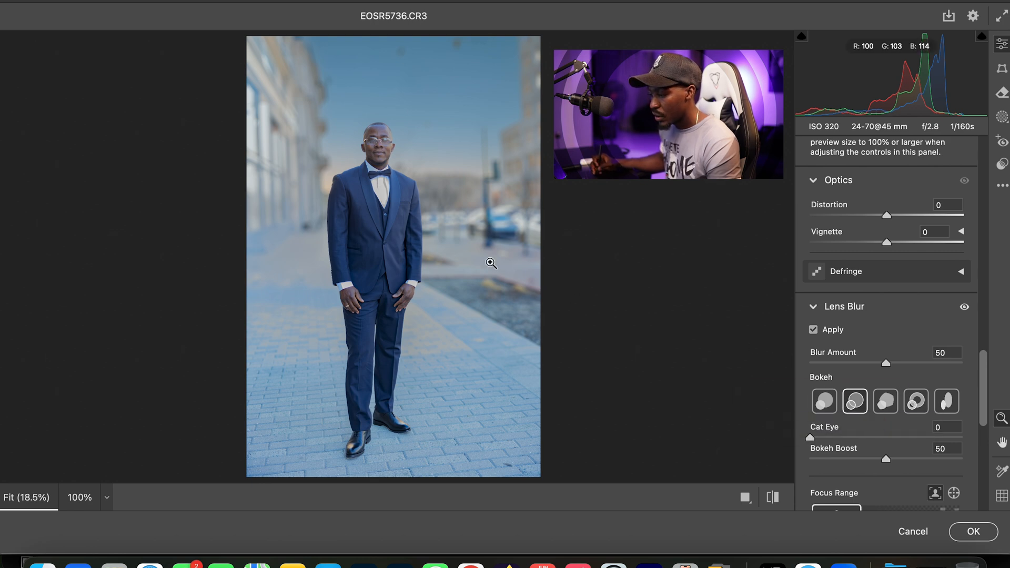
click(829, 406)
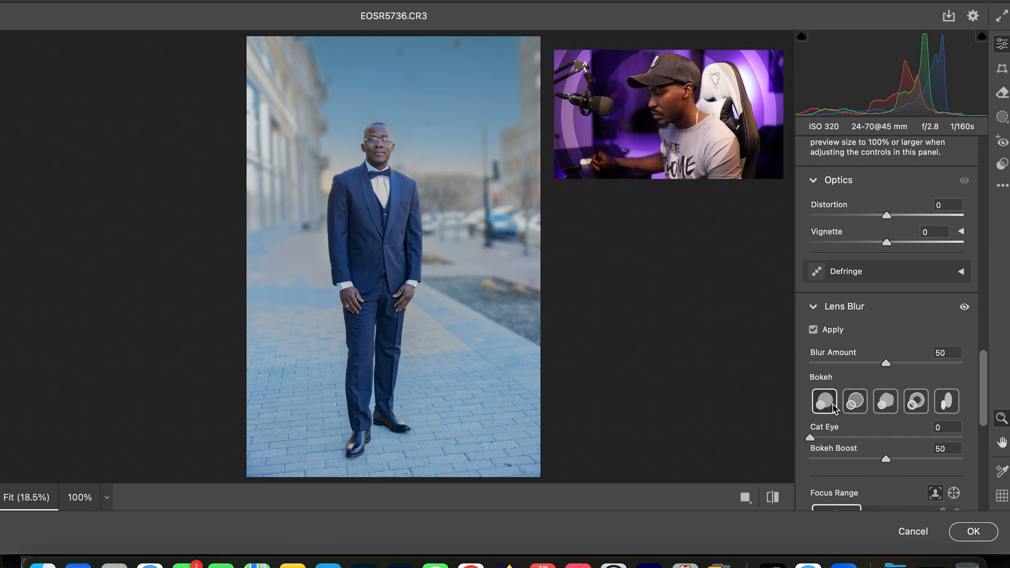
click(854, 401)
drag(387, 129, 405, 103)
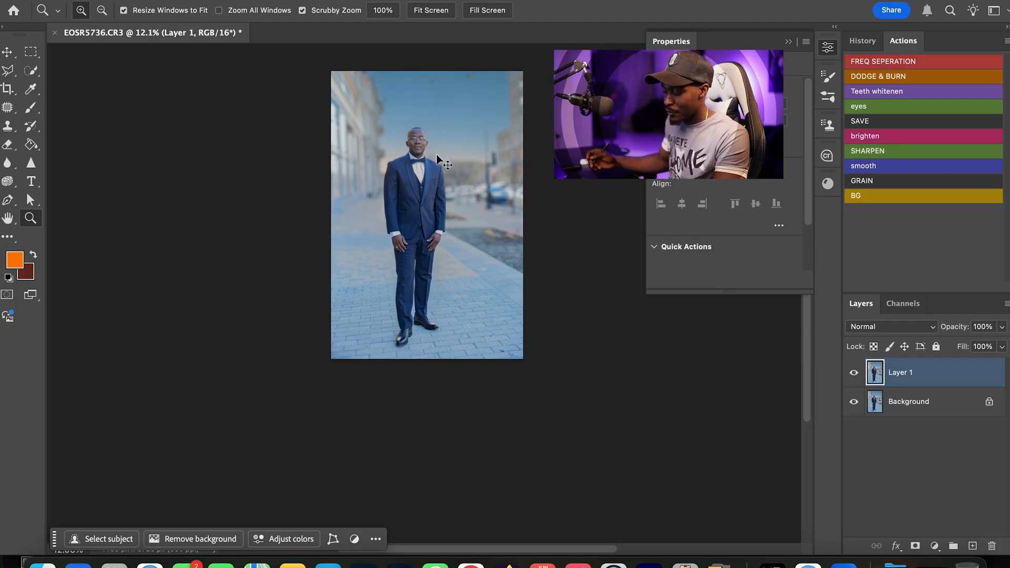
- Duplicate Layer 1 and open the masking options for the copy in the Camera Raw Filter
key(super+j)
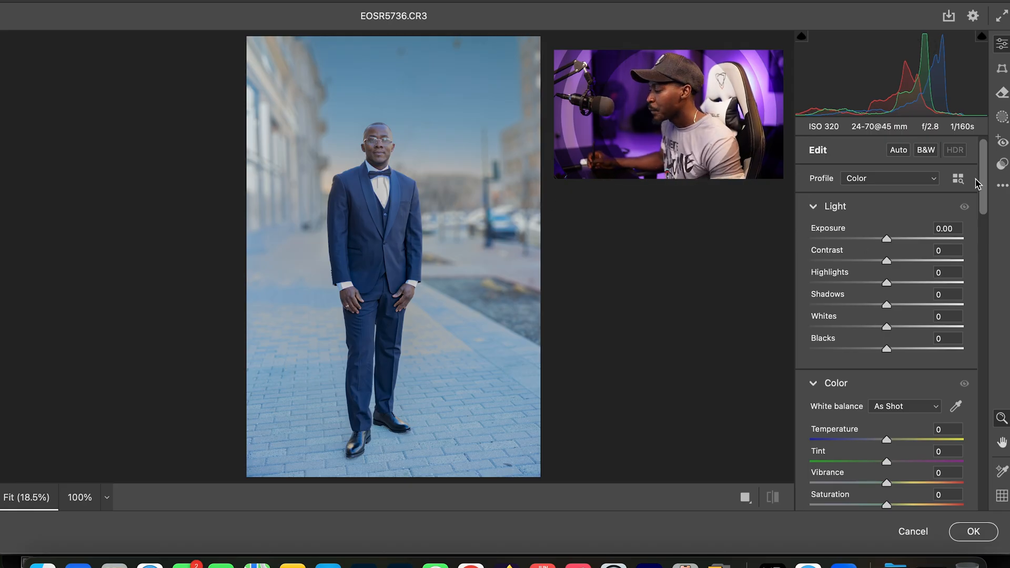
click(1002, 117)
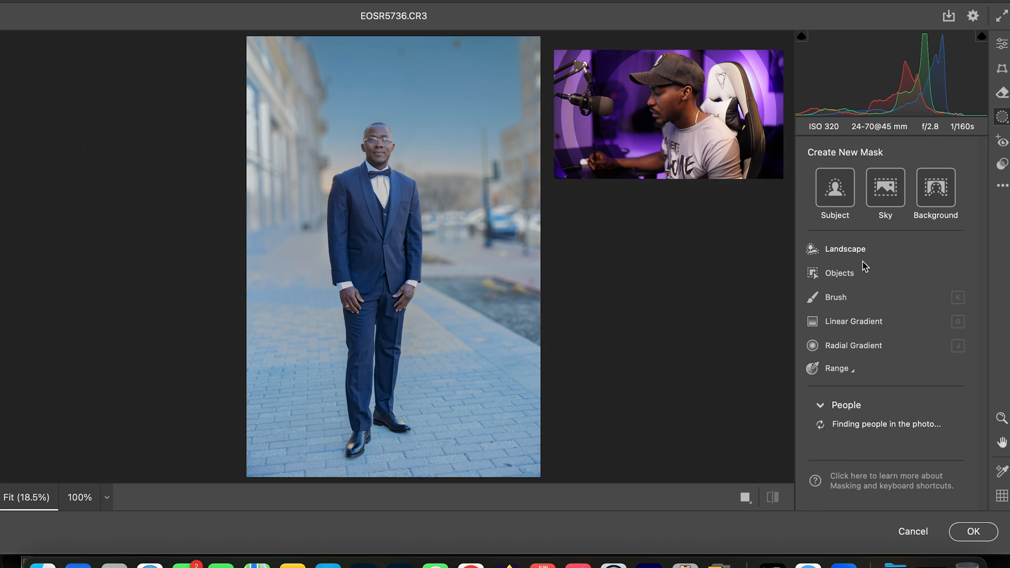
click(1002, 92)
click(1001, 117)
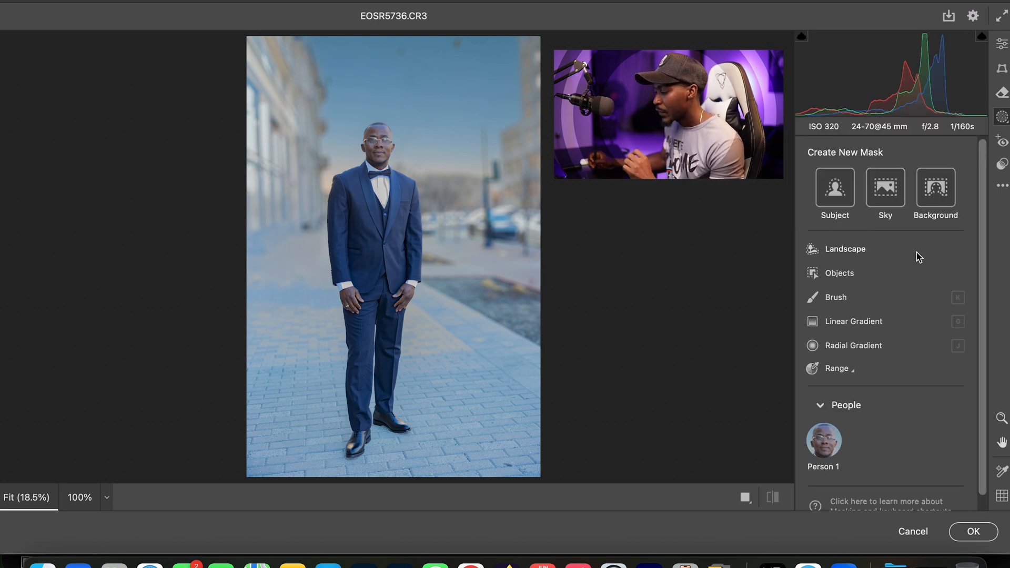
scroll(878, 221, down, 1)
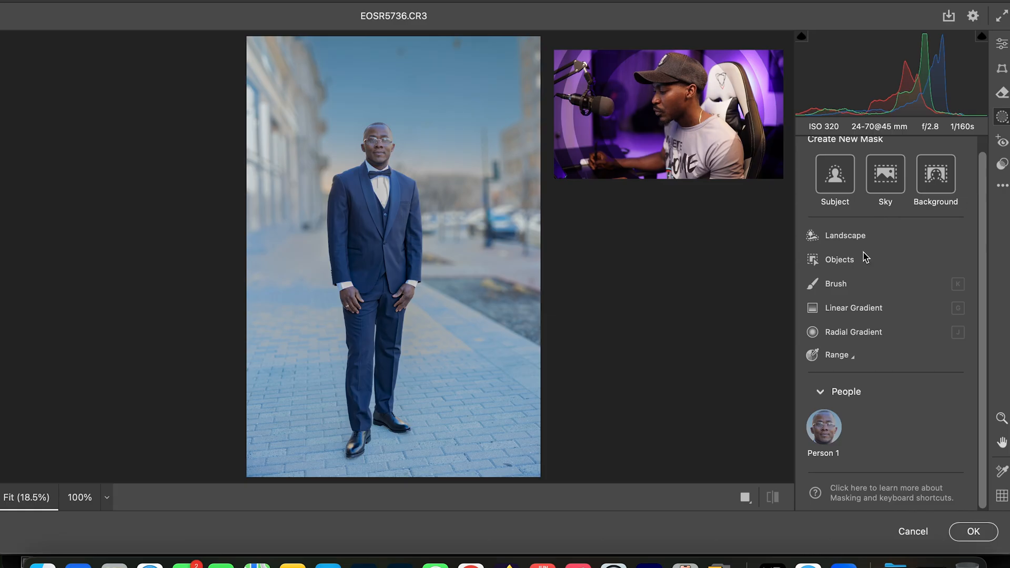
- Draw a linear gradient mask from beyond the photo's upper-right corner to the man's chest and raise its temperature to the maximum
click(848, 308)
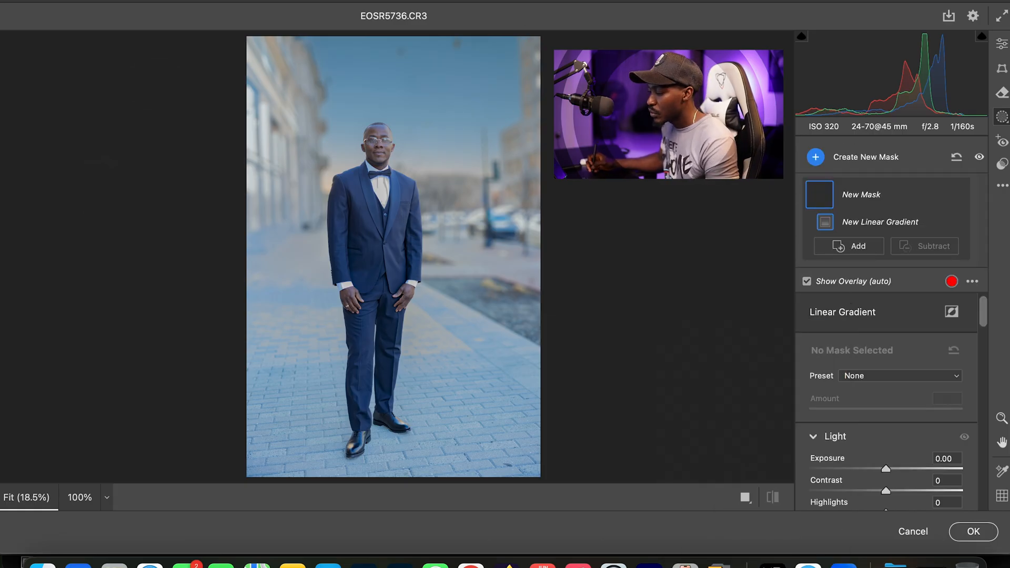
drag(579, 63, 382, 187)
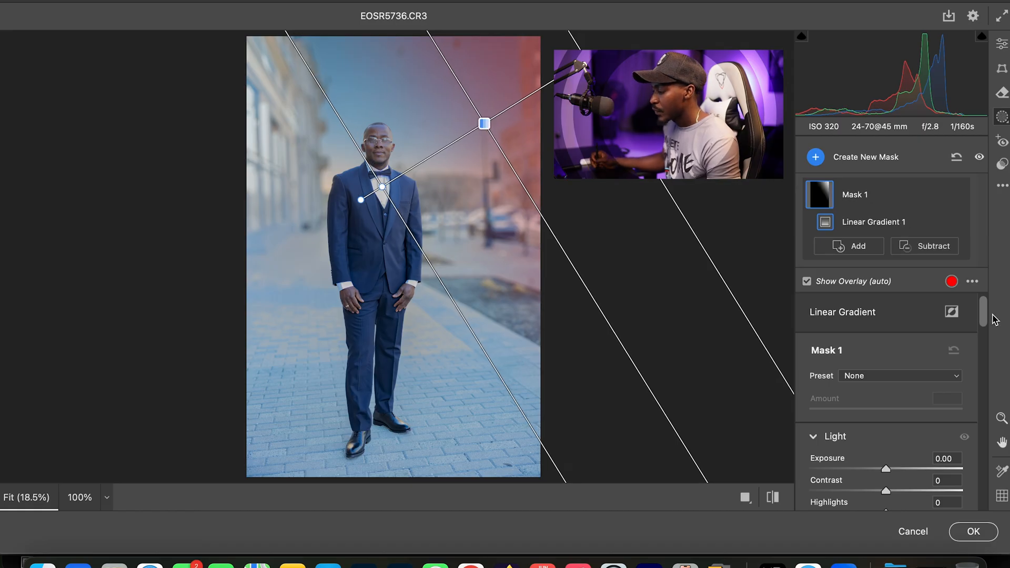
drag(982, 315, 977, 353)
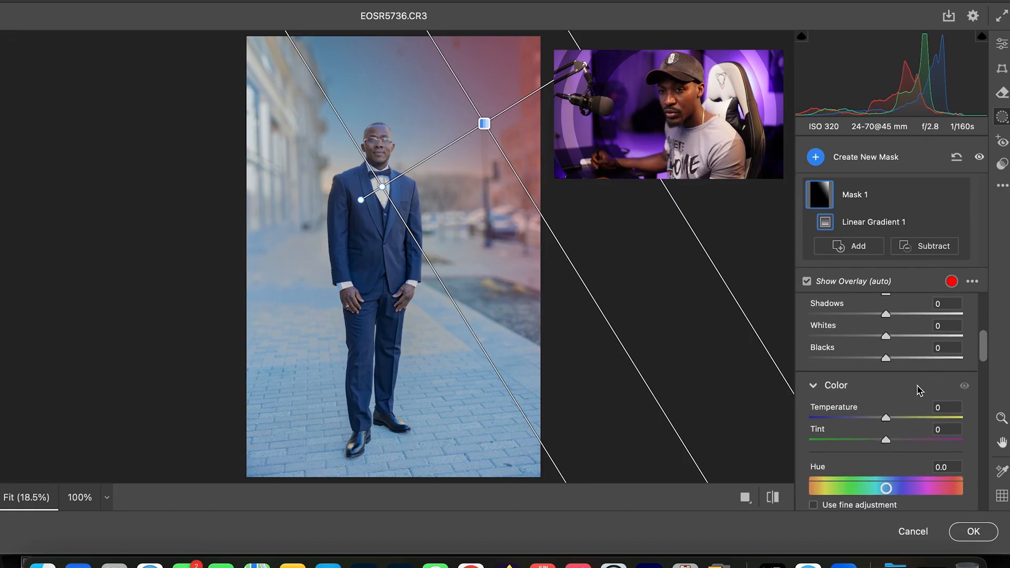
drag(903, 418, 958, 419)
- Tint the linear gradient mask orange with hue 22 and saturation 98, and extend its outer end farther from the photo's upper-right corner
drag(985, 354, 985, 372)
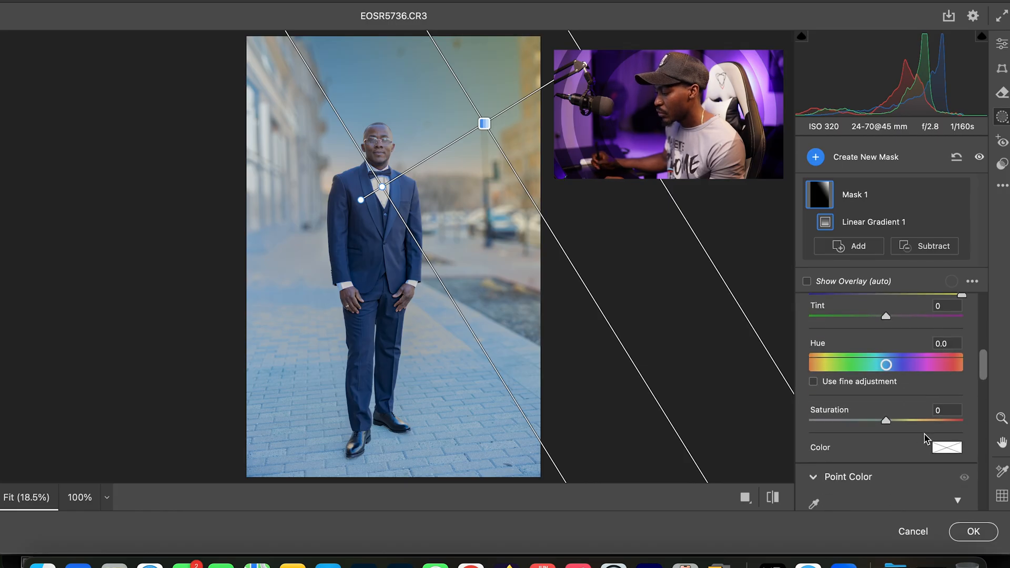
drag(982, 378, 983, 390)
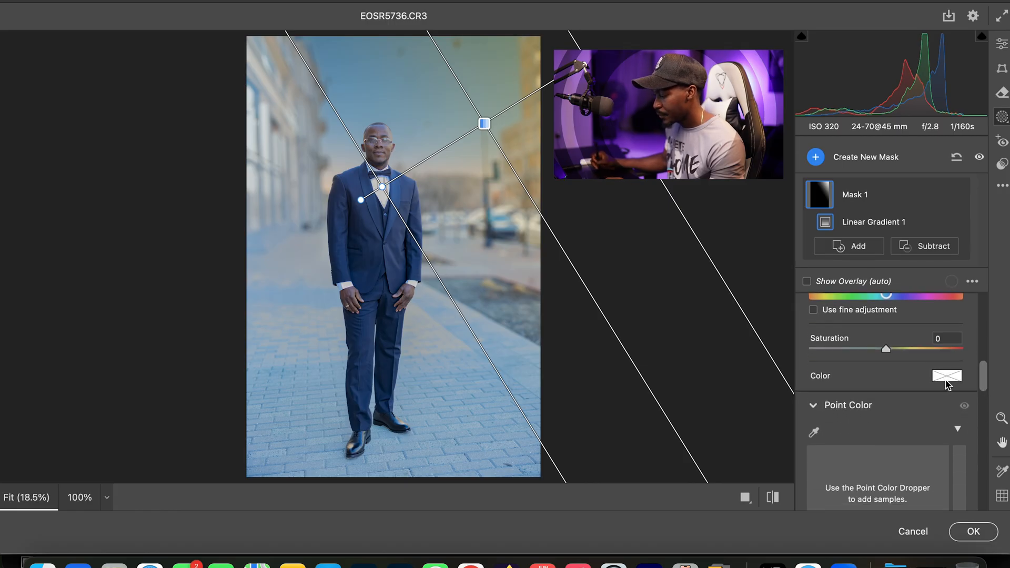
click(948, 378)
click(656, 192)
mouse_move(986, 377)
mouse_down()
mouse_move(985, 342)
mouse_move(983, 373)
mouse_up()
click(942, 365)
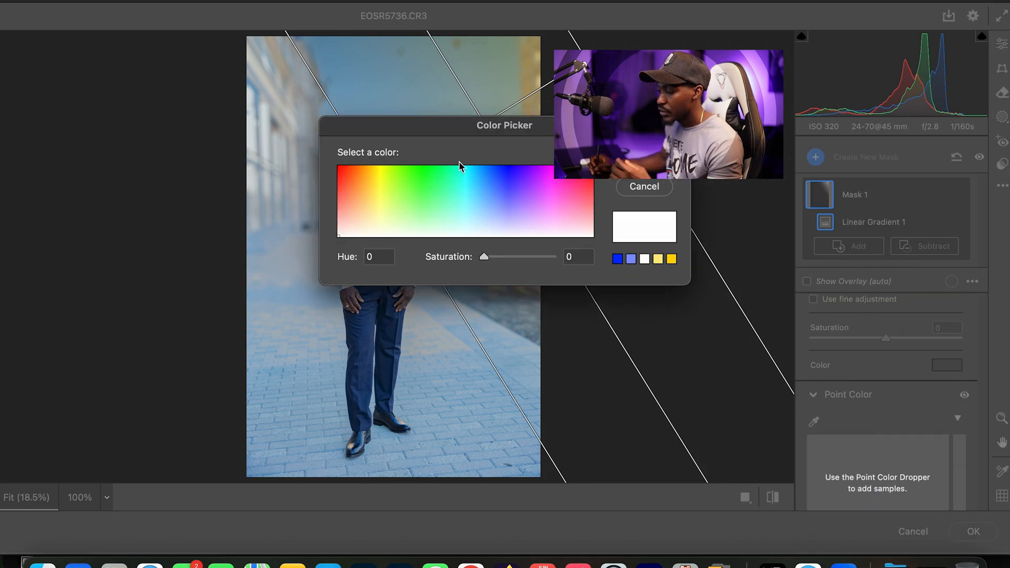
click(352, 167)
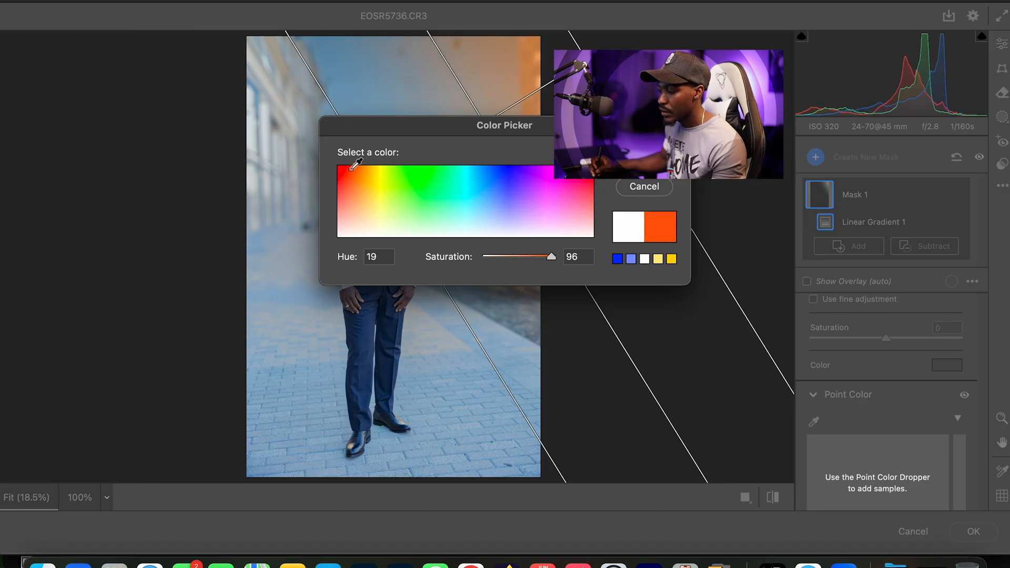
drag(417, 126, 635, 84)
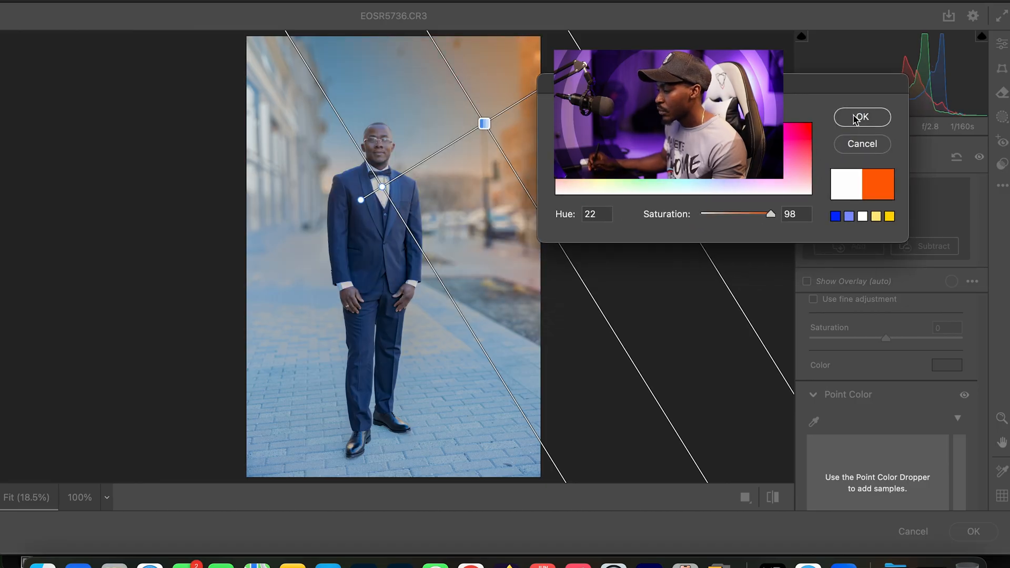
click(855, 118)
drag(586, 60, 603, 38)
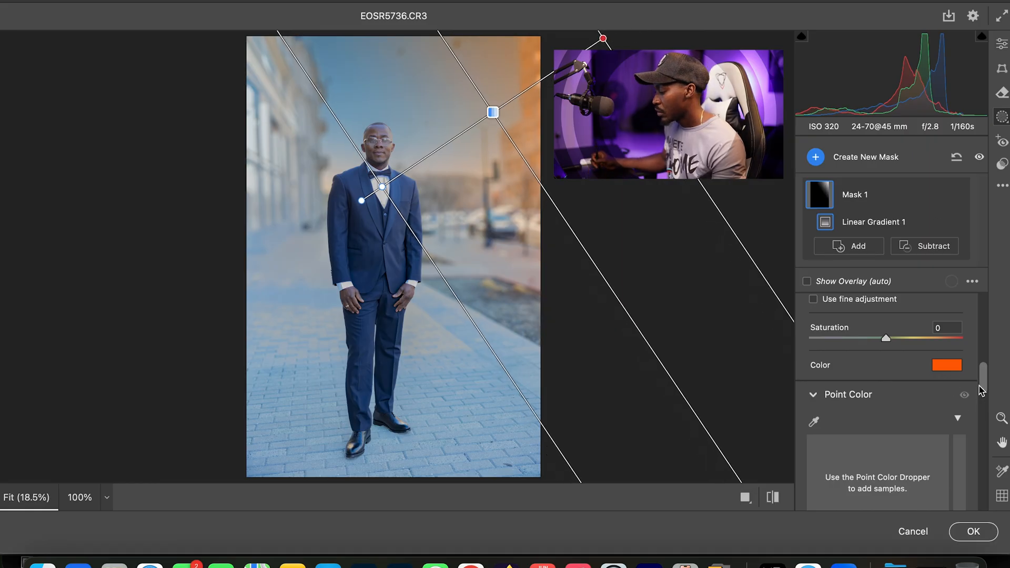
- Return to the global edits, set Clarity to +7 and Dehaze to +11, raise Texture slightly, and accept the Camera Raw Filter
scroll(979, 389, up, 10)
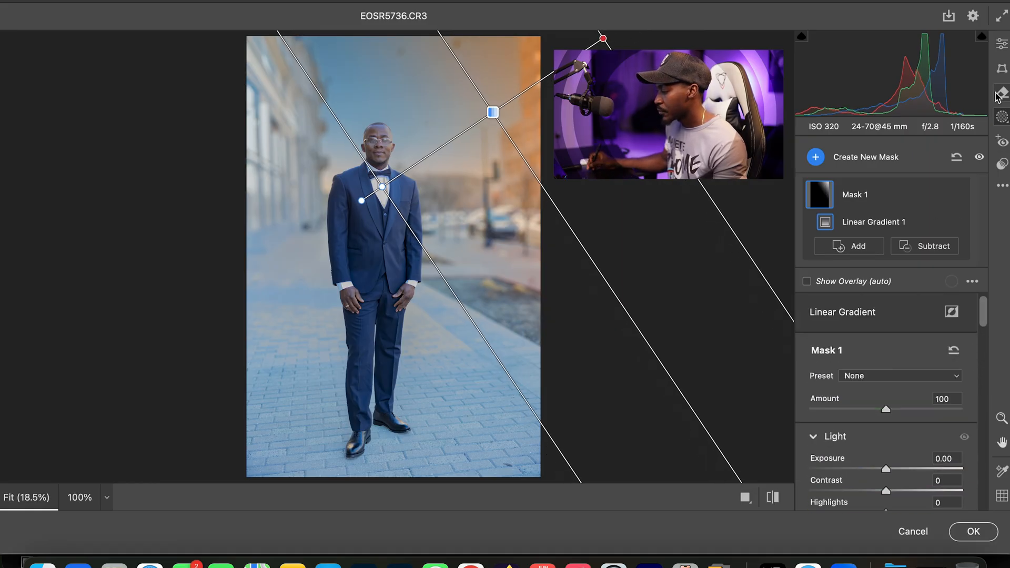
click(1005, 45)
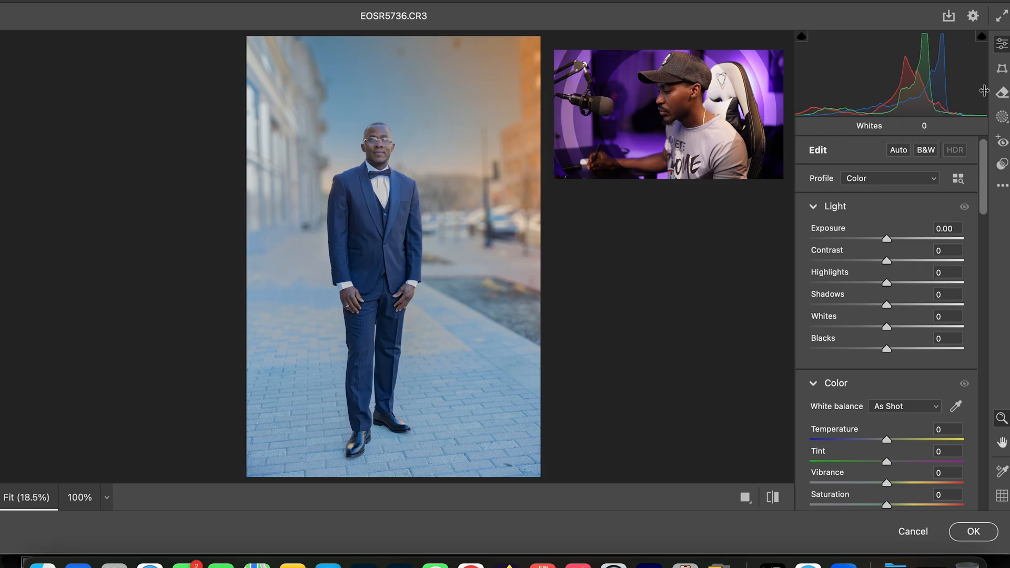
scroll(914, 236, down, 1)
scroll(915, 236, down, 1)
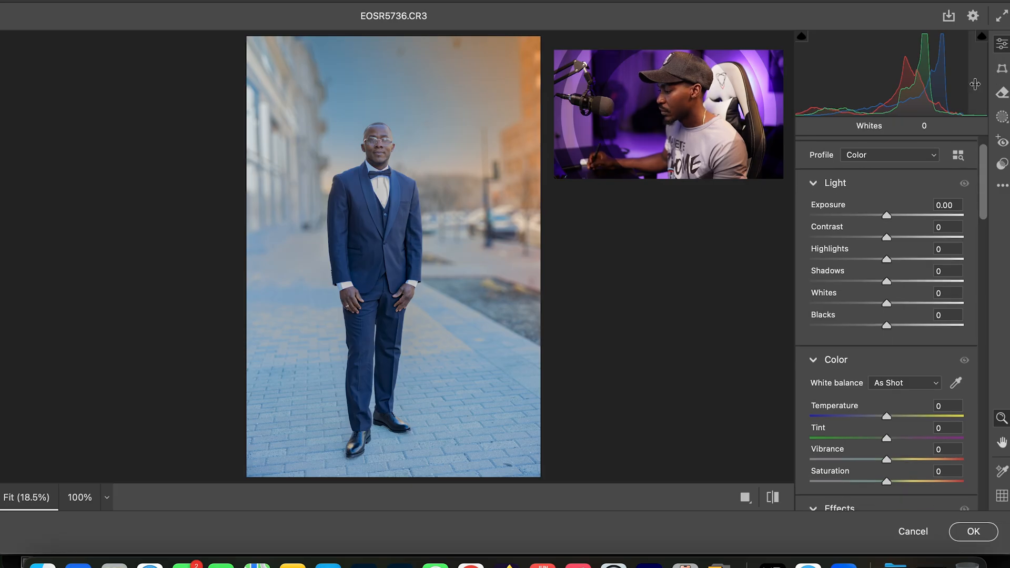
drag(987, 177, 997, 235)
scroll(953, 291, down, 1)
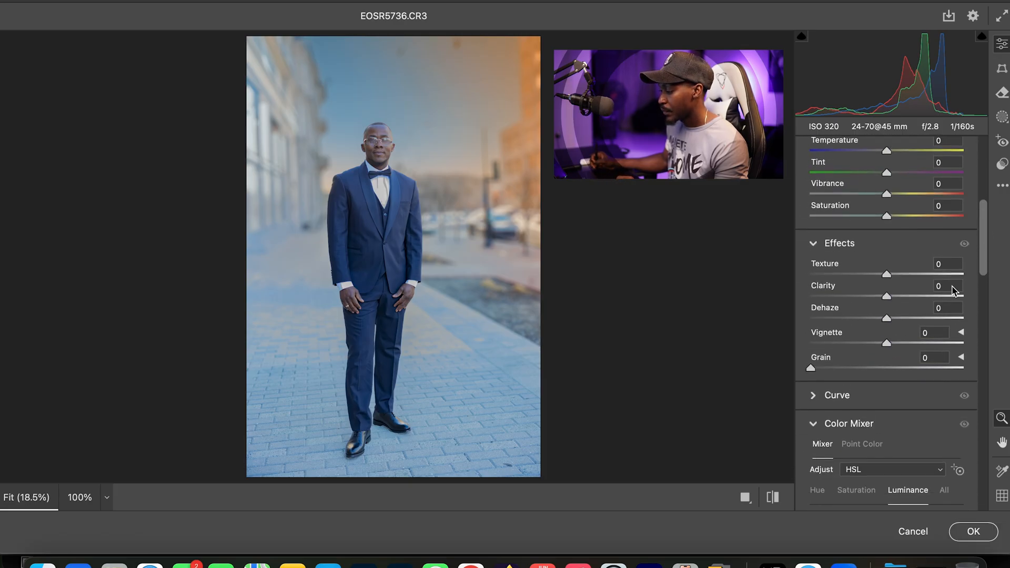
drag(897, 321, 896, 300)
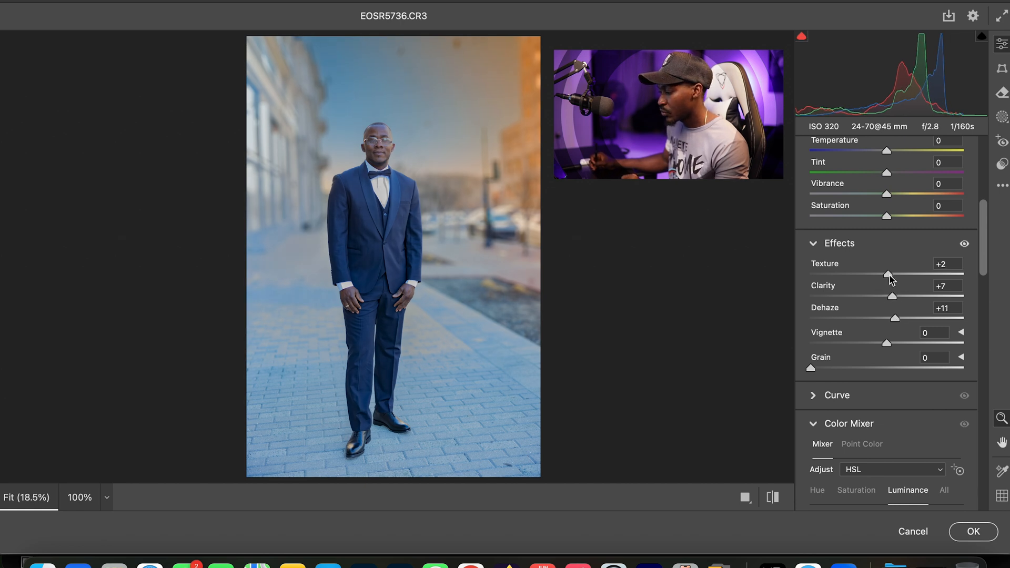
drag(892, 277, 891, 277)
drag(982, 253, 983, 190)
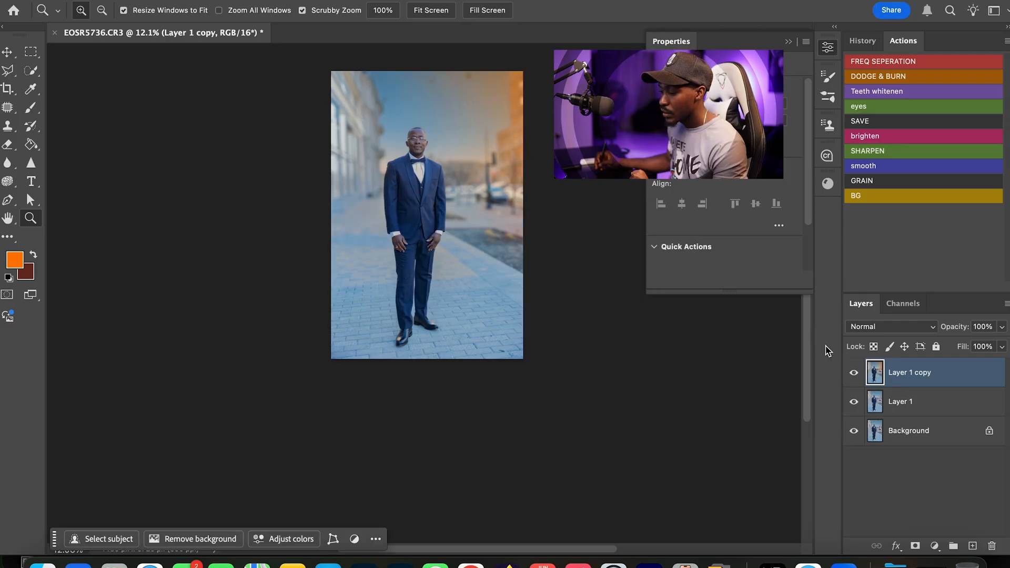
- Compare the graded portrait with the original EOSR5736.CR3 history state and return to the latest edit
key(super+0)
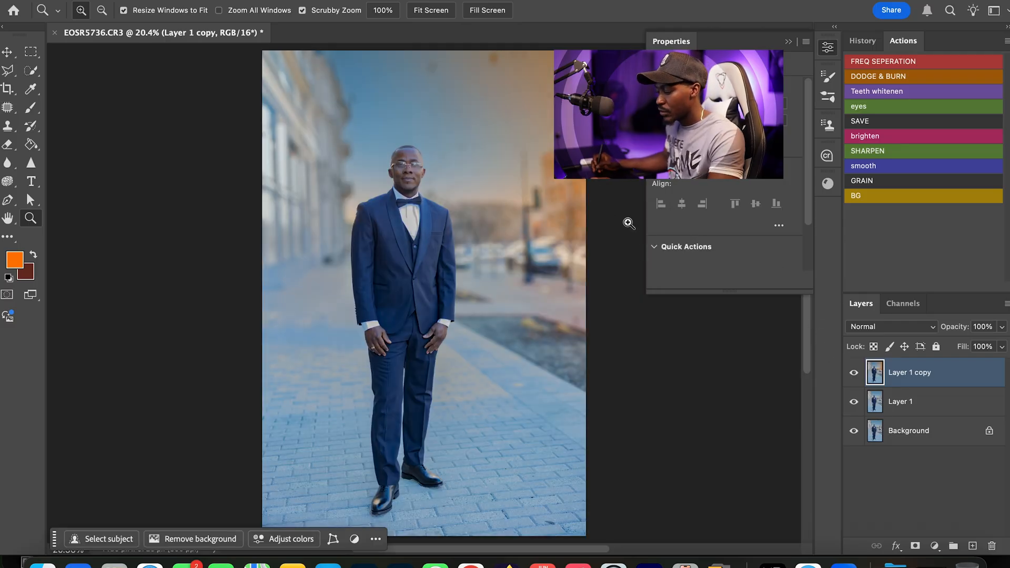
click(862, 41)
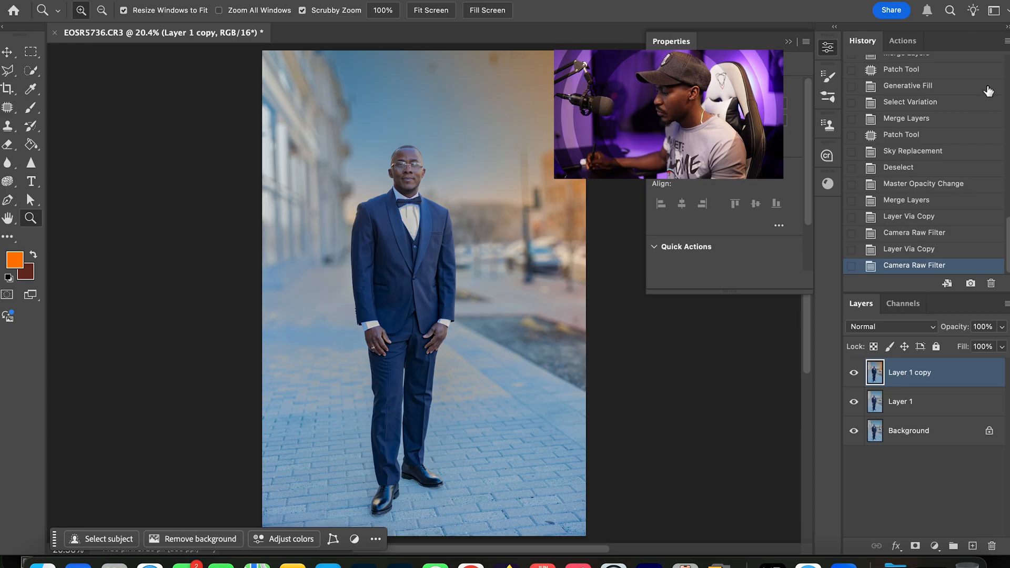
scroll(925, 163, up, 10)
click(939, 71)
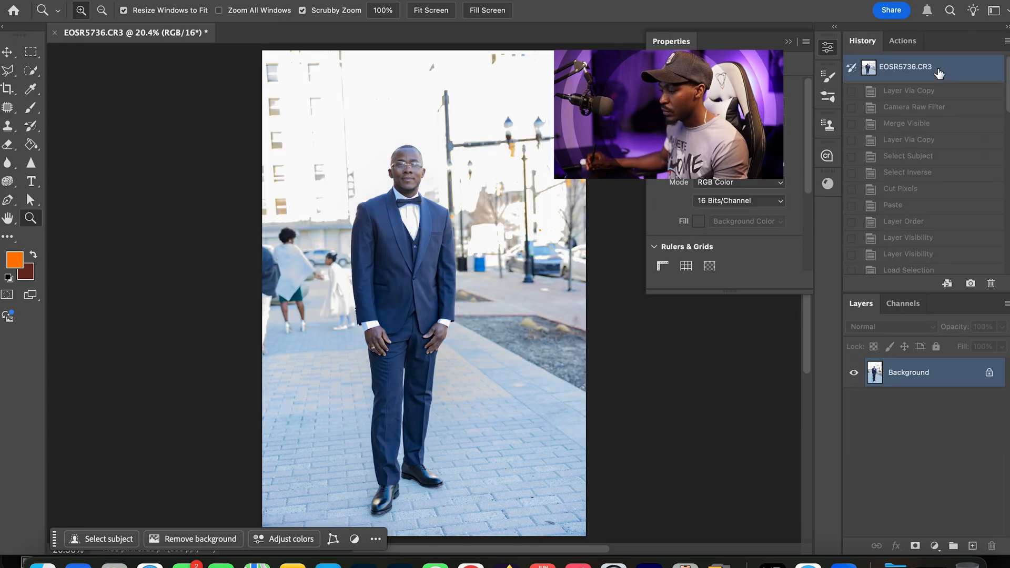
key(super+z)
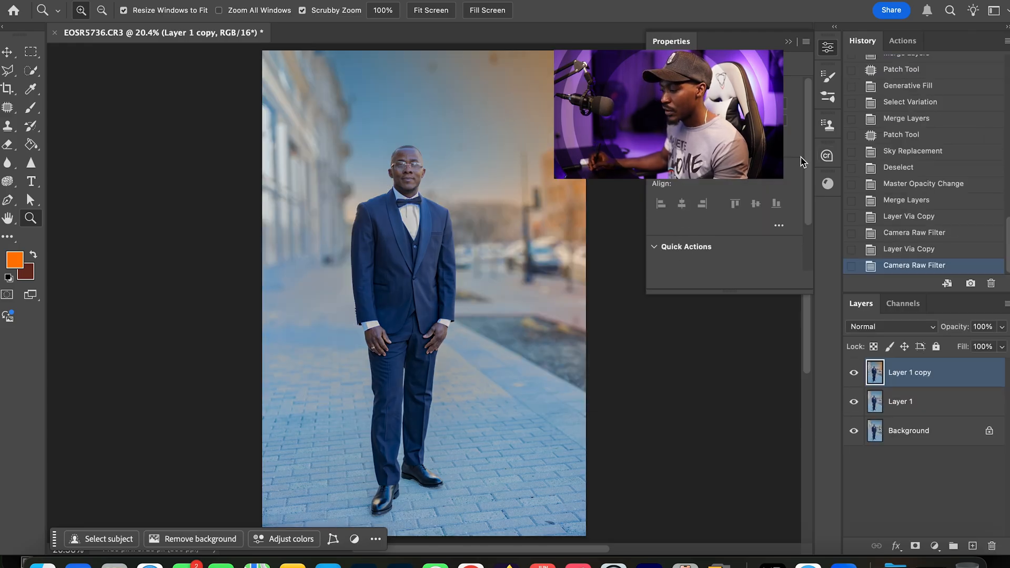
drag(430, 224, 470, 194)
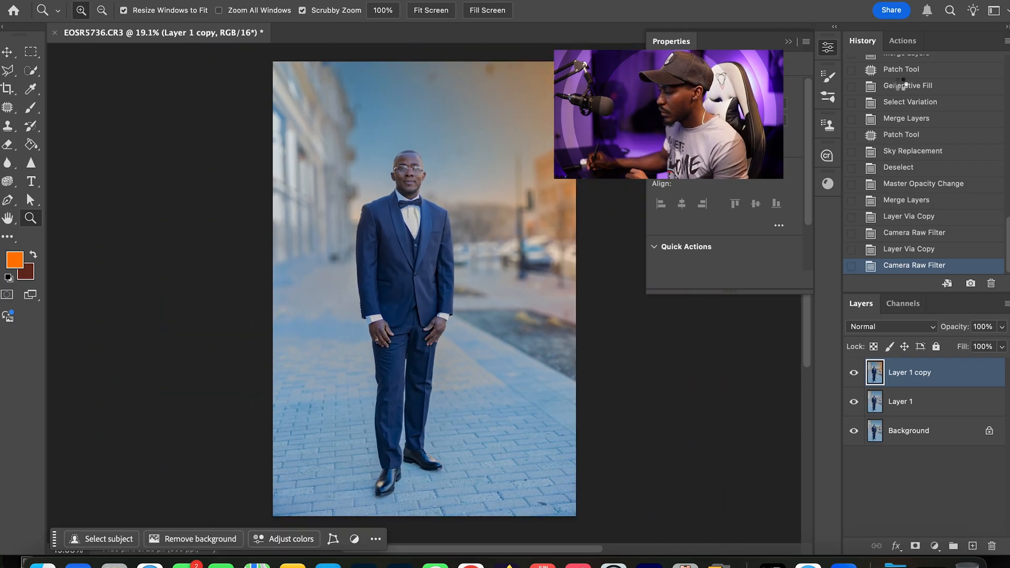
- Merge the visible layers and run the FREQ SEPERATION action on the result
key(super+shift+e)
click(902, 42)
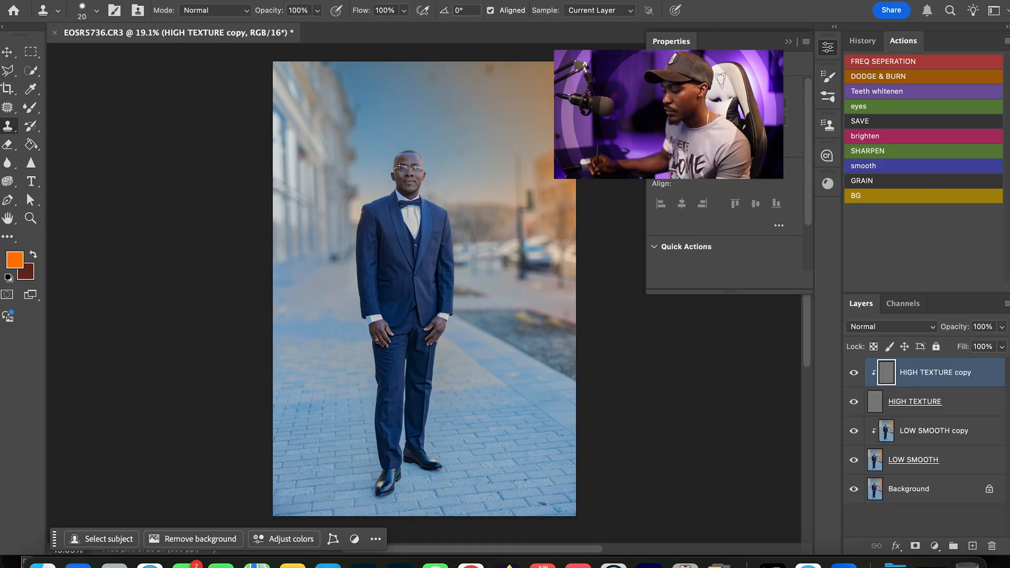
key(z)
drag(411, 167, 546, 142)
drag(477, 255, 425, 226)
drag(537, 309, 515, 313)
drag(517, 350, 490, 332)
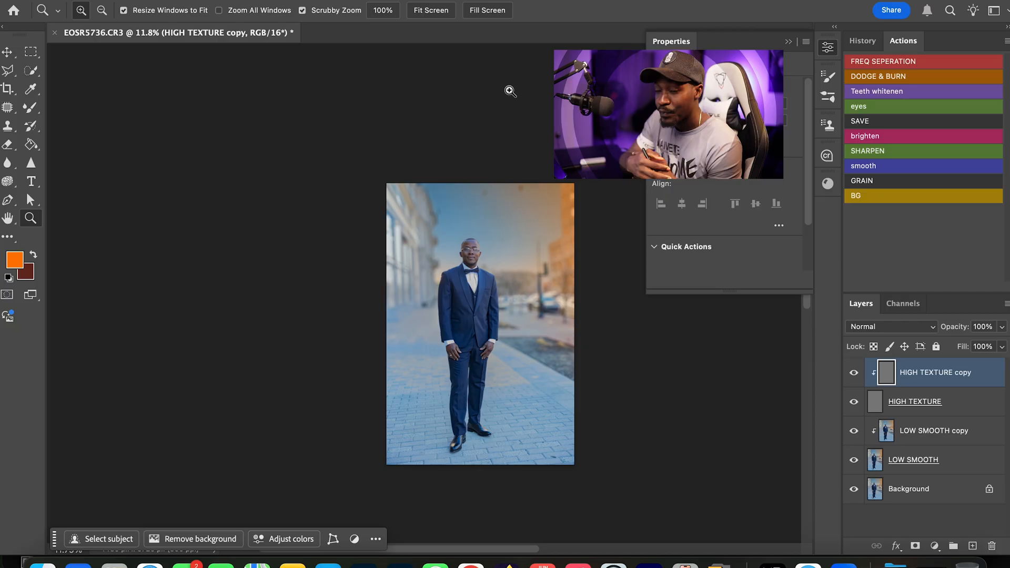